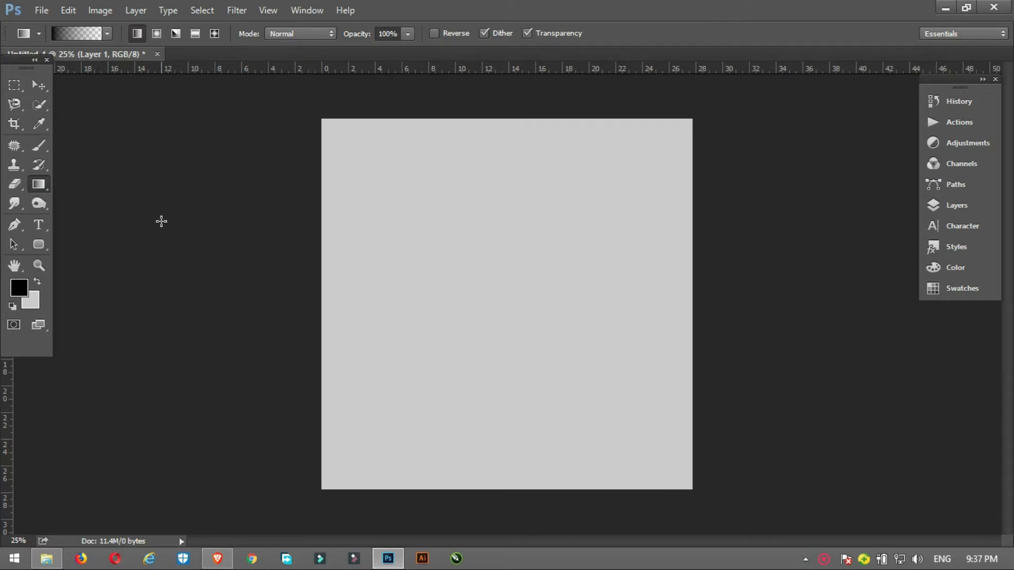
- Trace a mountain ridge with two peaks across the canvas with the Pen tool, starting just outside its left edge
left_click(39, 245)
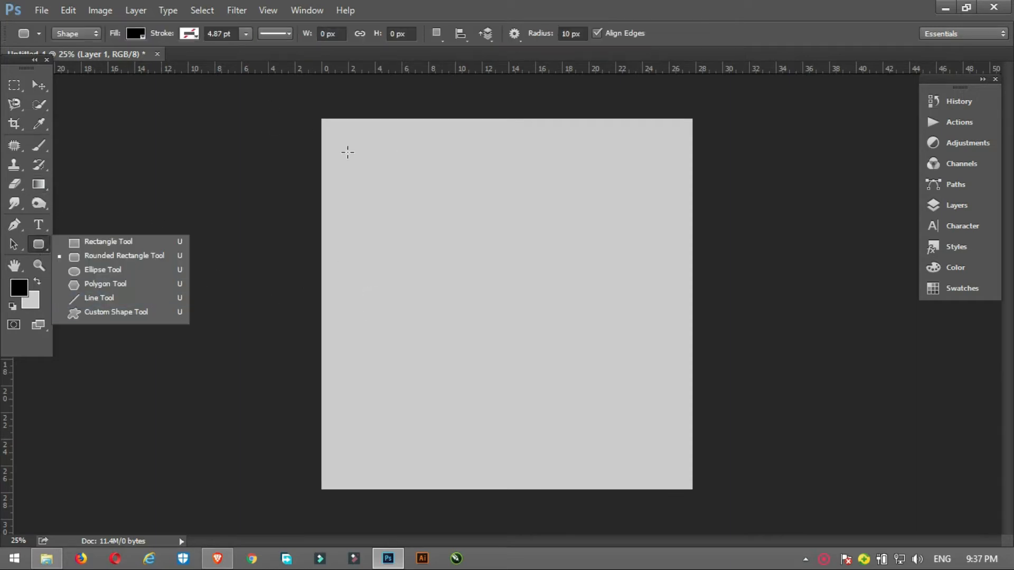
key("v")
key("p")
left_click(302, 367)
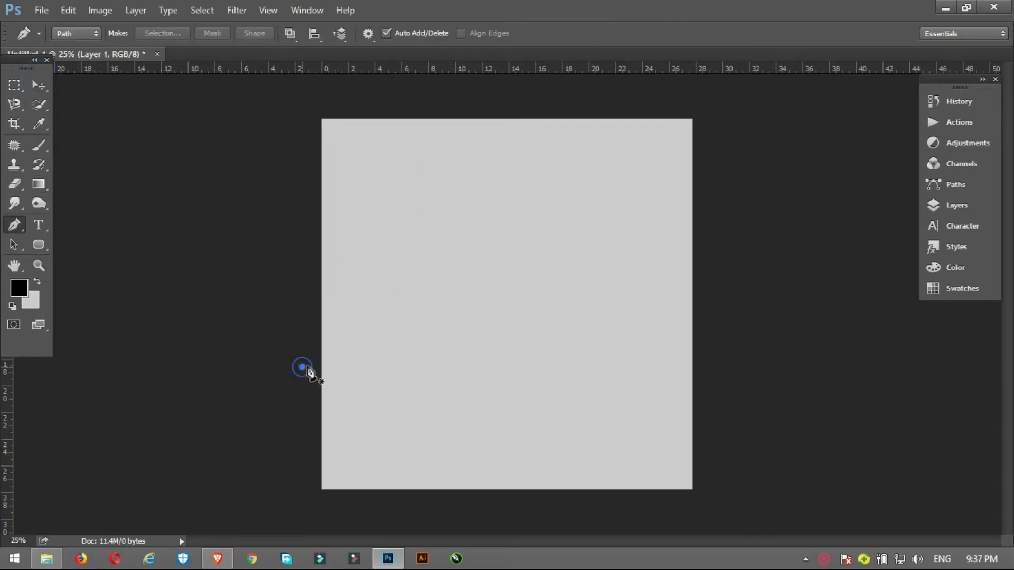
left_click_drag(393, 276, 453, 258)
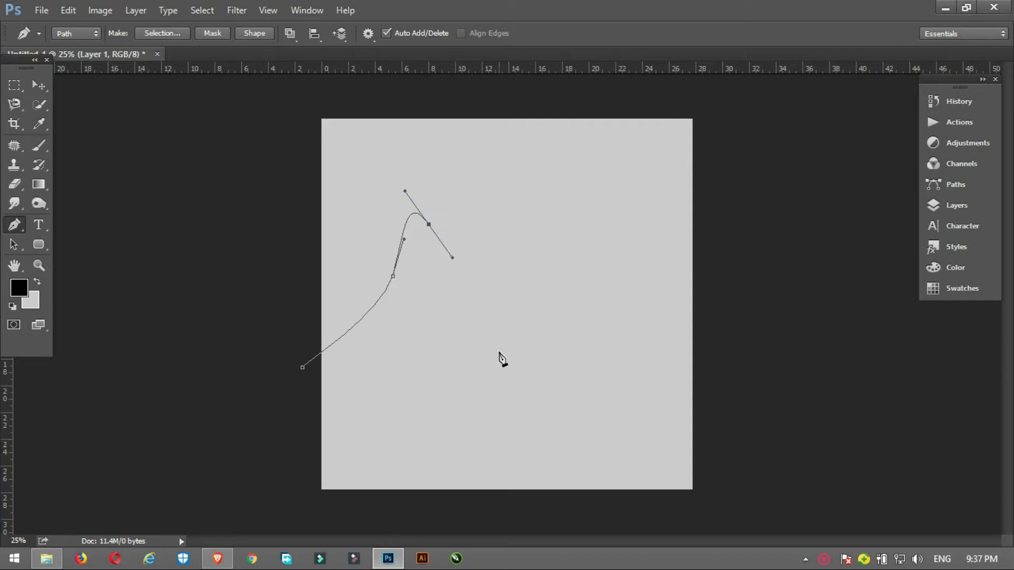
left_click(490, 299)
left_click_drag(527, 258, 618, 263)
left_click(644, 288)
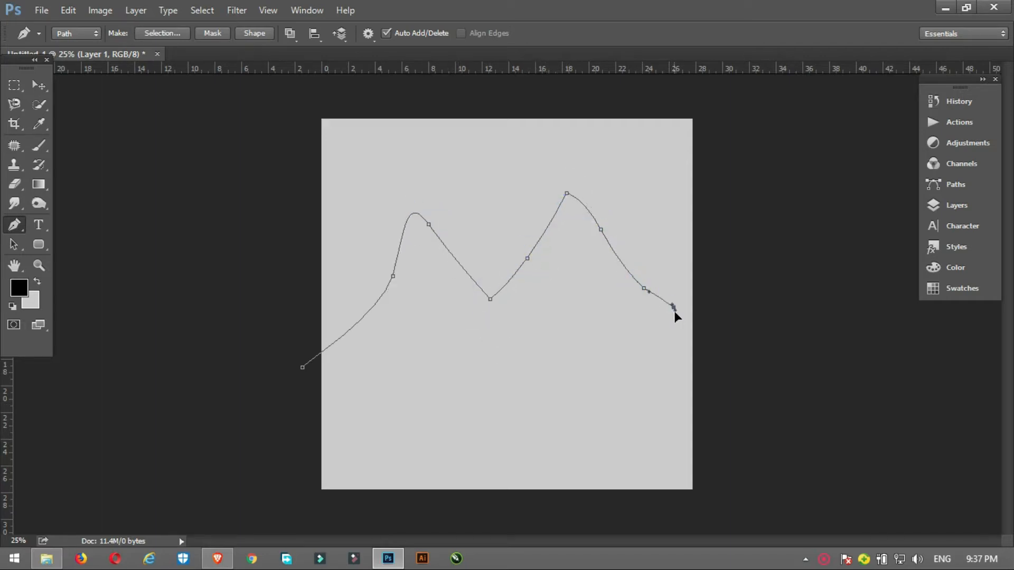
- Continue the ridge path down past the canvas's right edge and around below the canvas, closing it at the starting anchor
left_click_drag(674, 312, 676, 327)
left_click_drag(691, 348, 706, 368)
left_click(725, 401)
left_click_drag(768, 494, 721, 522)
left_click_drag(515, 519, 415, 525)
left_click_drag(304, 507, 270, 488)
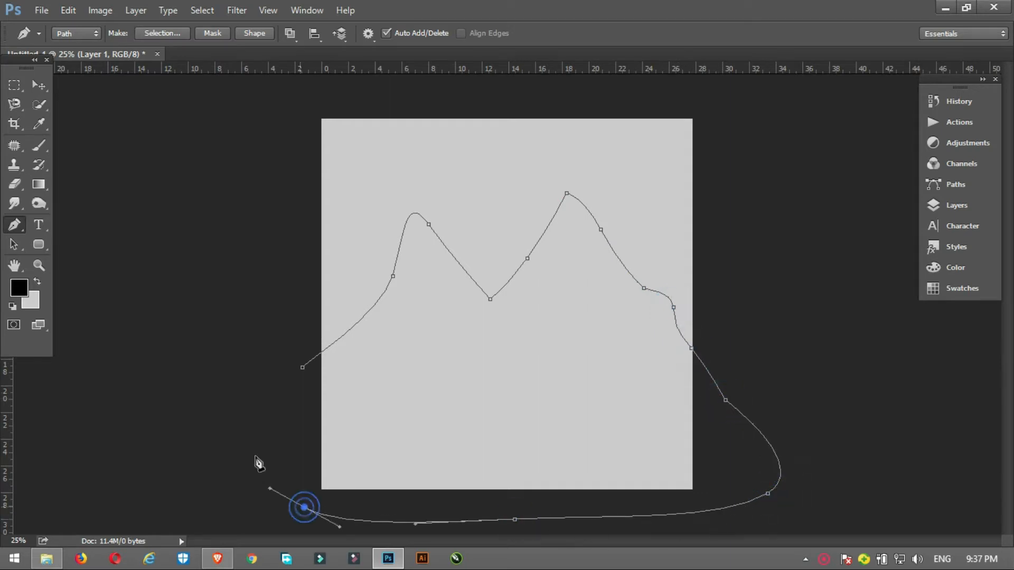
left_click_drag(255, 450, 275, 394)
left_click(303, 368)
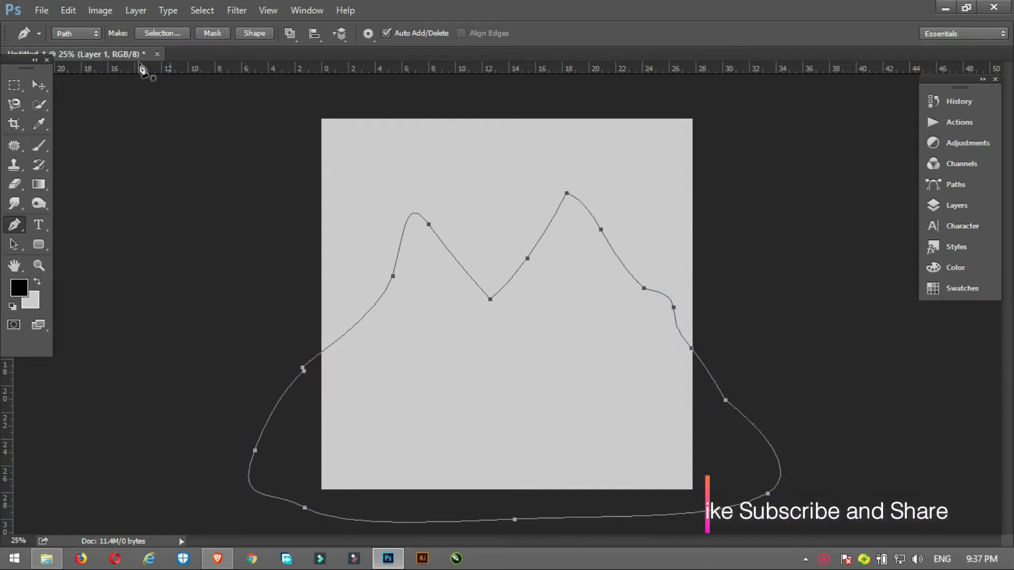
- Set the Pen tool to Shape mode and shift the grey background layer slightly up and to the left
left_click(92, 35)
left_click(79, 48)
left_click(41, 80)
left_click(800, 242)
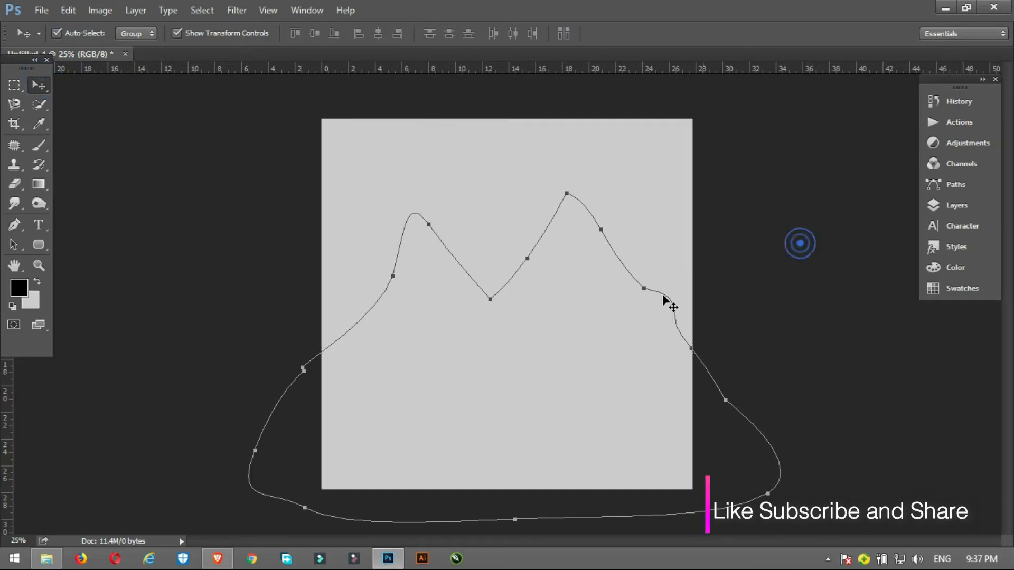
left_click(657, 337)
left_click_drag(540, 322, 555, 338)
left_click_drag(582, 291, 581, 267)
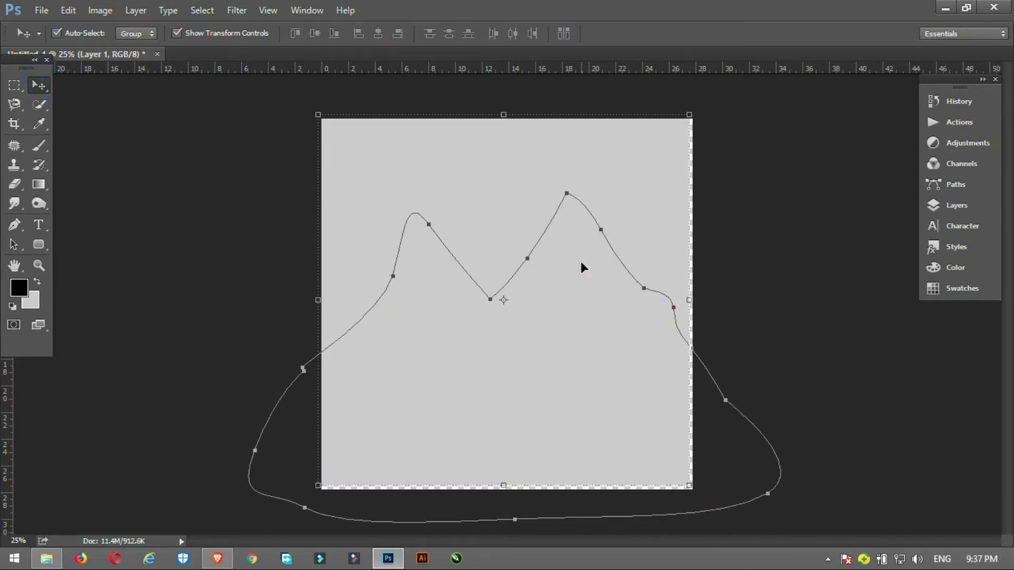
- Add a new layer and fill the mountain path on it with the foreground color
left_click(957, 206)
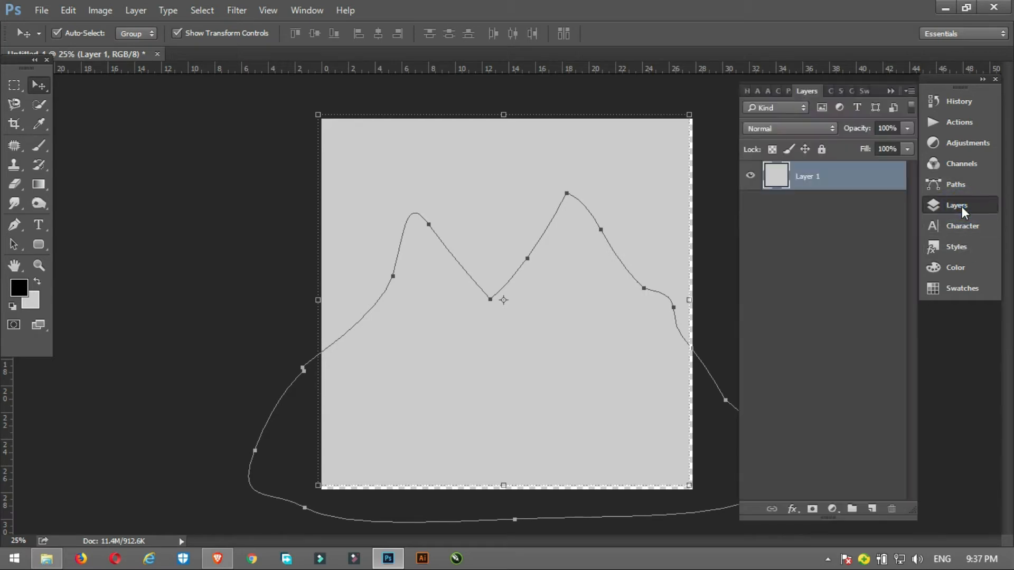
left_click(872, 509)
right_click(597, 301)
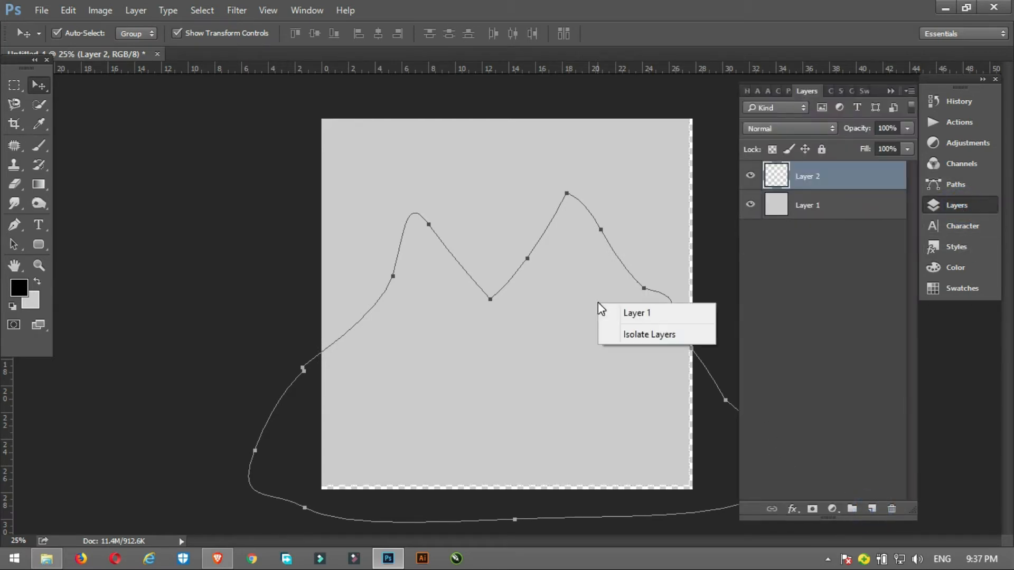
left_click(596, 297)
key("p")
right_click(597, 301)
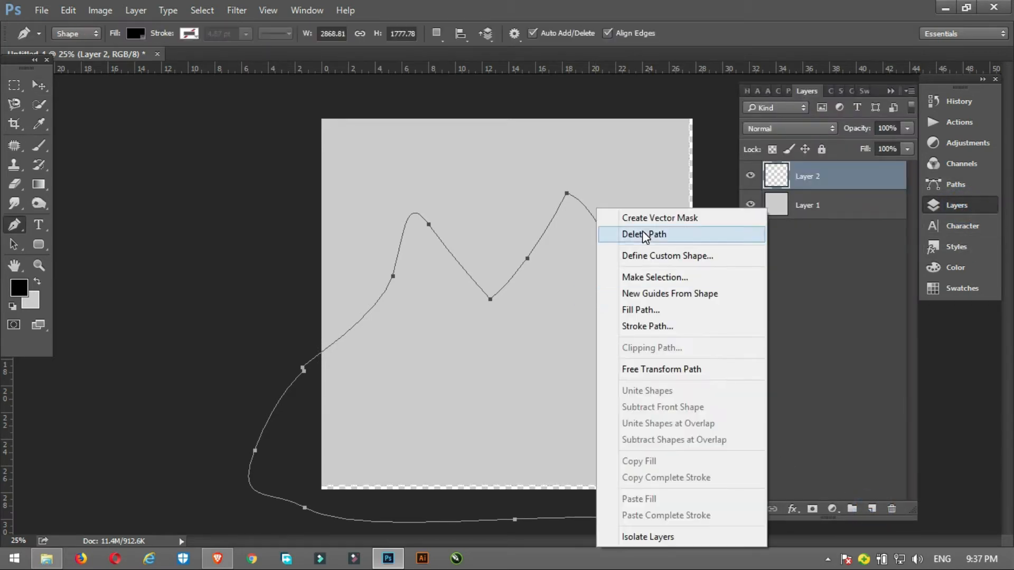
left_click(675, 310)
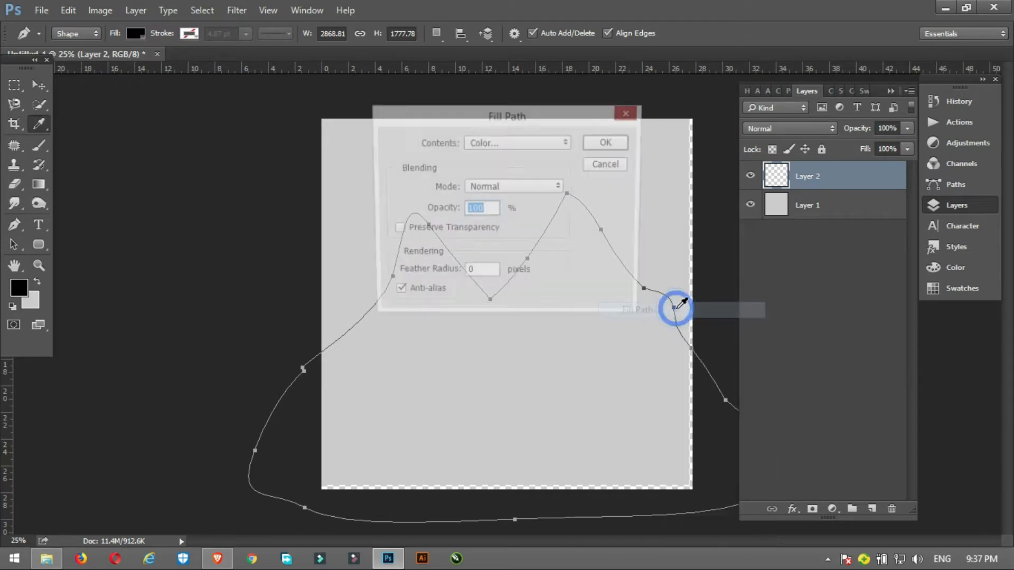
left_click_drag(538, 126, 671, 130)
left_click(664, 158)
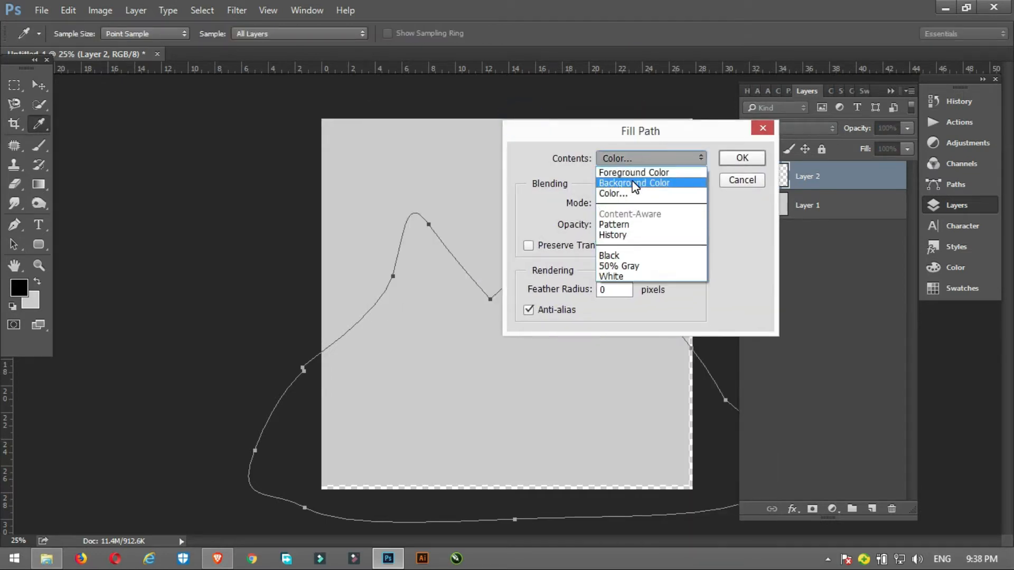
left_click(629, 173)
left_click(739, 159)
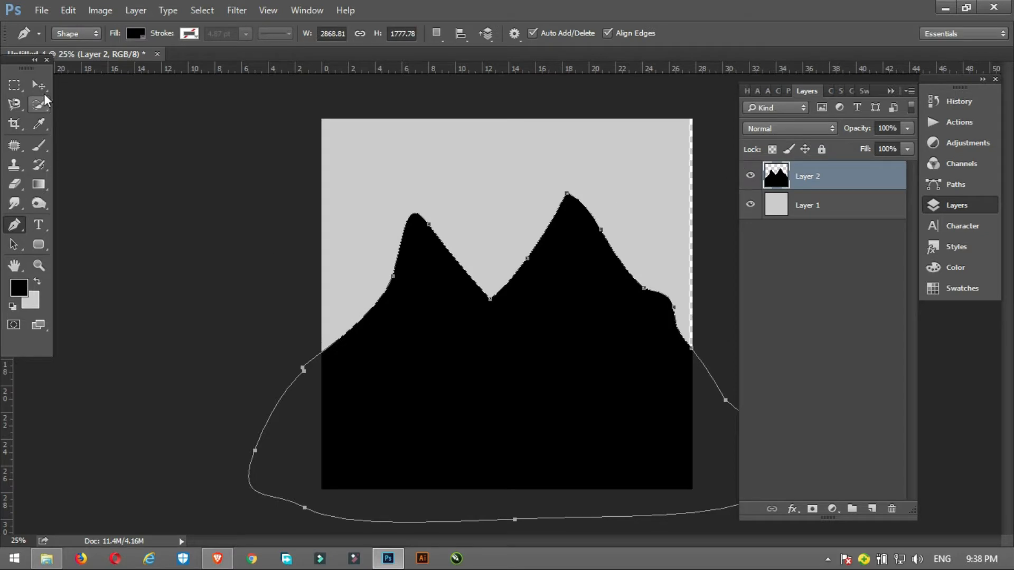
- Shift the mountain layer about 0.11 in right and down, and reposition the grey background layer
left_click(38, 85)
left_click_drag(540, 399, 546, 405)
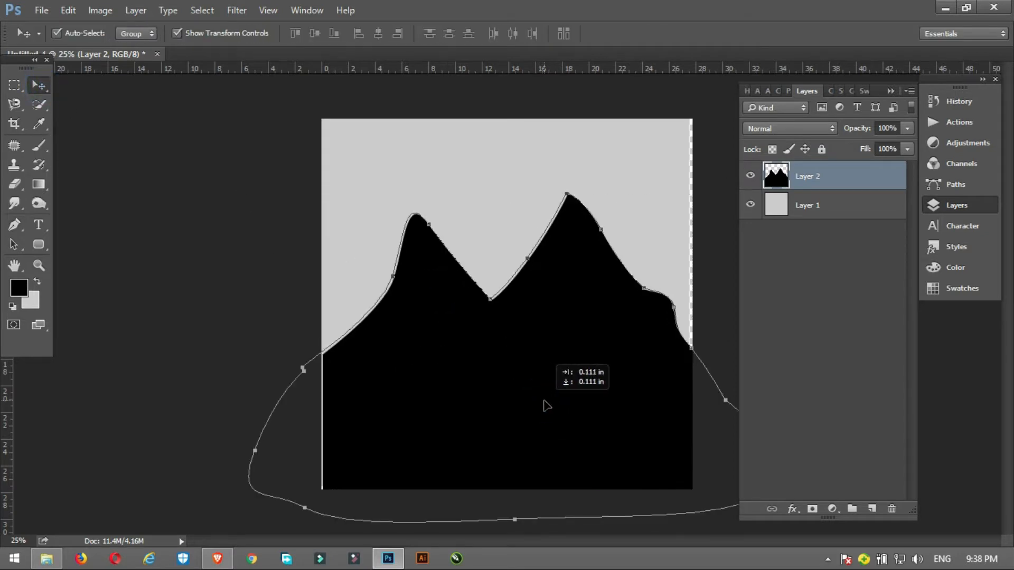
left_click_drag(523, 147, 458, 157)
- Try to reshape the mountain path around the left peak by moving its anchor points and direction handles
scroll(438, 280, "up", 7)
key("p")
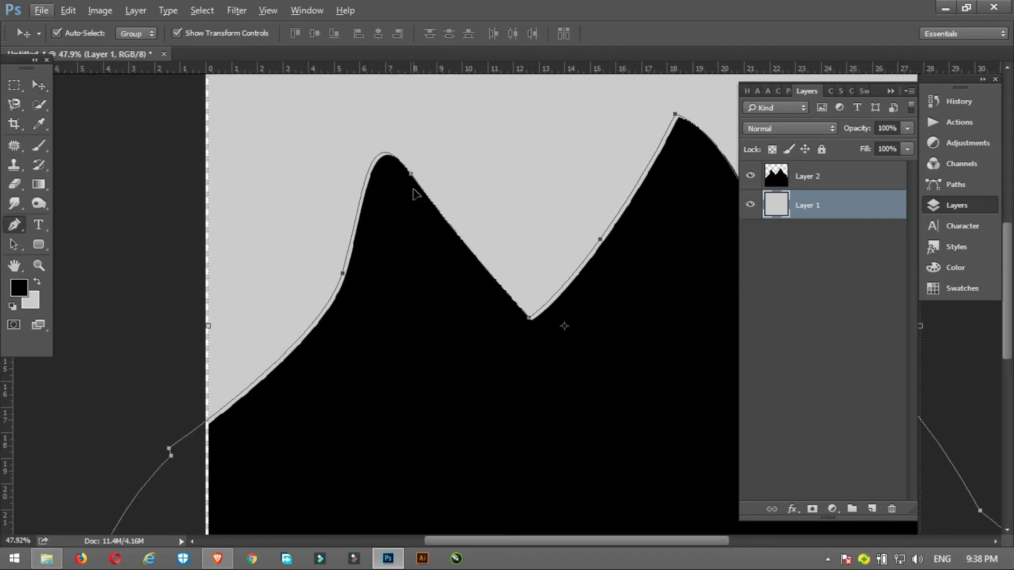
left_click_drag(343, 274, 345, 269)
left_click_drag(325, 339, 276, 322)
left_click(414, 169, "ctrl")
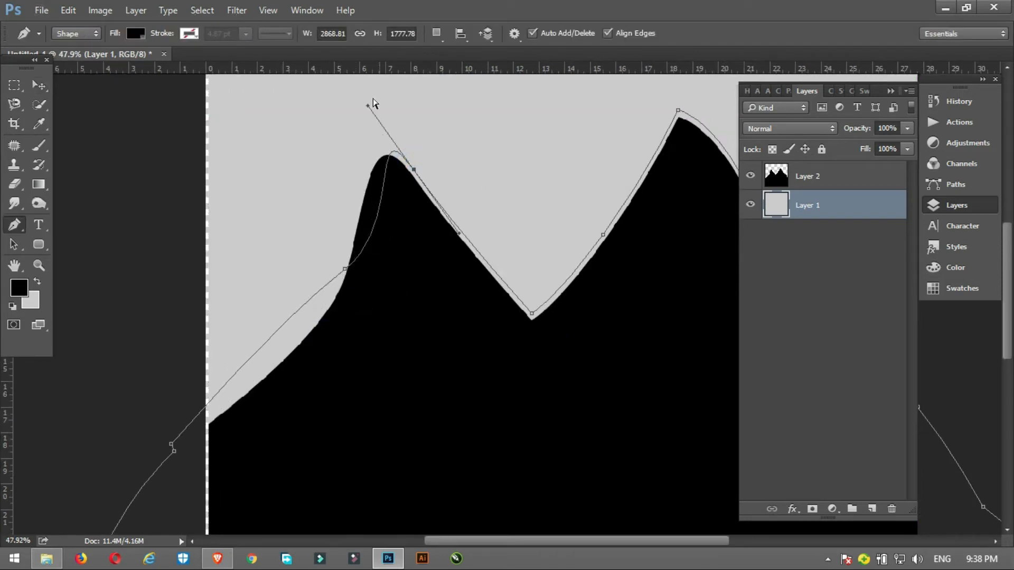
left_click_drag(370, 104, 406, 109)
left_click_drag(424, 247, 556, 192)
left_click_drag(344, 265, 410, 130)
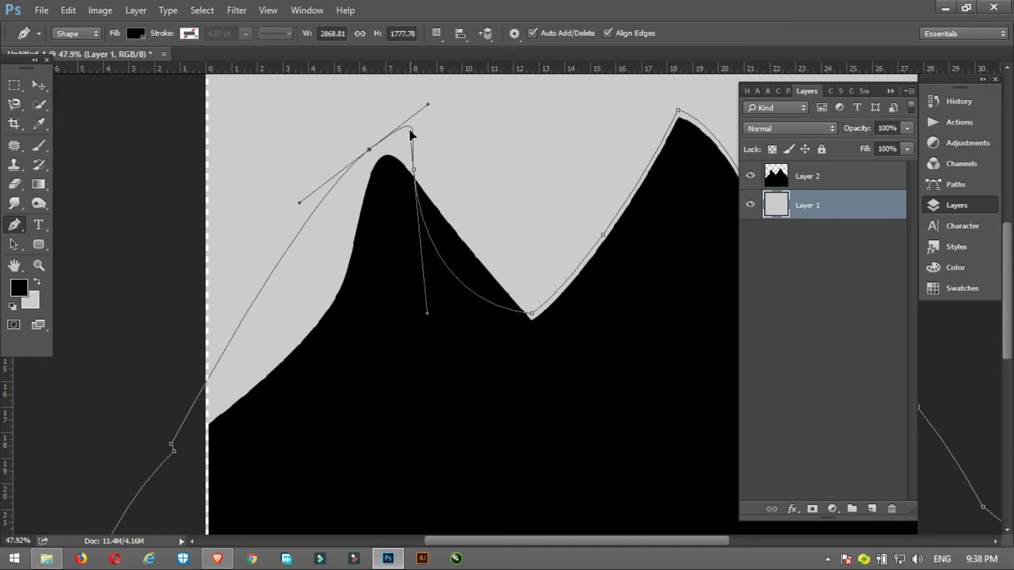
- Scale the black mountain layer to about 134% and position it over the lower part of the canvas
left_click(38, 85)
left_click(385, 289)
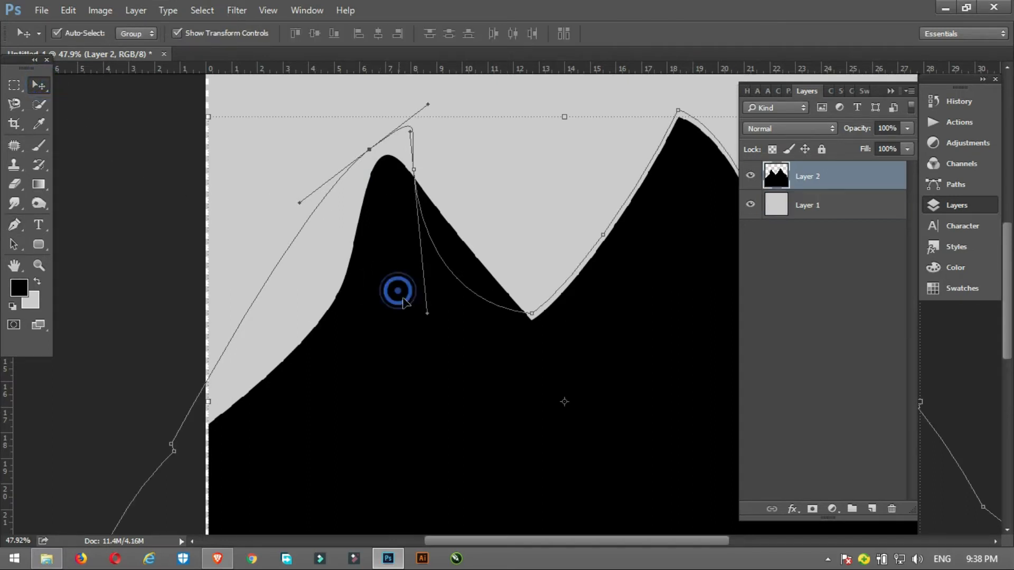
mouse_move(405, 309)
left_mouse_down()
mouse_move(391, 302)
mouse_move(403, 312)
left_mouse_up()
scroll(396, 310, "down", 2)
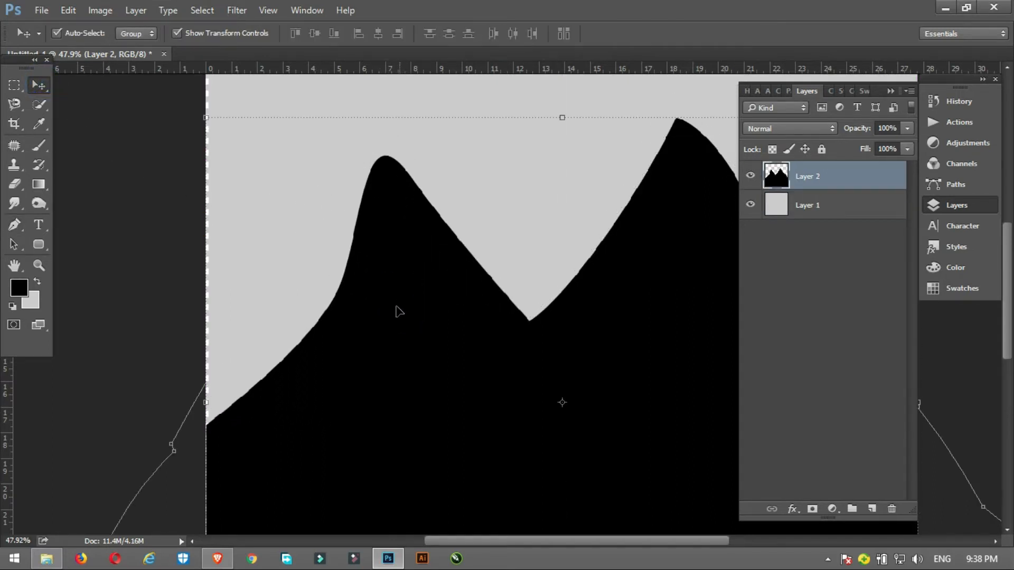
scroll(393, 312, "down", 3)
mouse_move(563, 380)
left_mouse_down()
mouse_move(597, 391)
mouse_move(572, 388)
left_mouse_up()
left_click_drag(636, 232, 680, 197)
left_click_drag(601, 294, 602, 307)
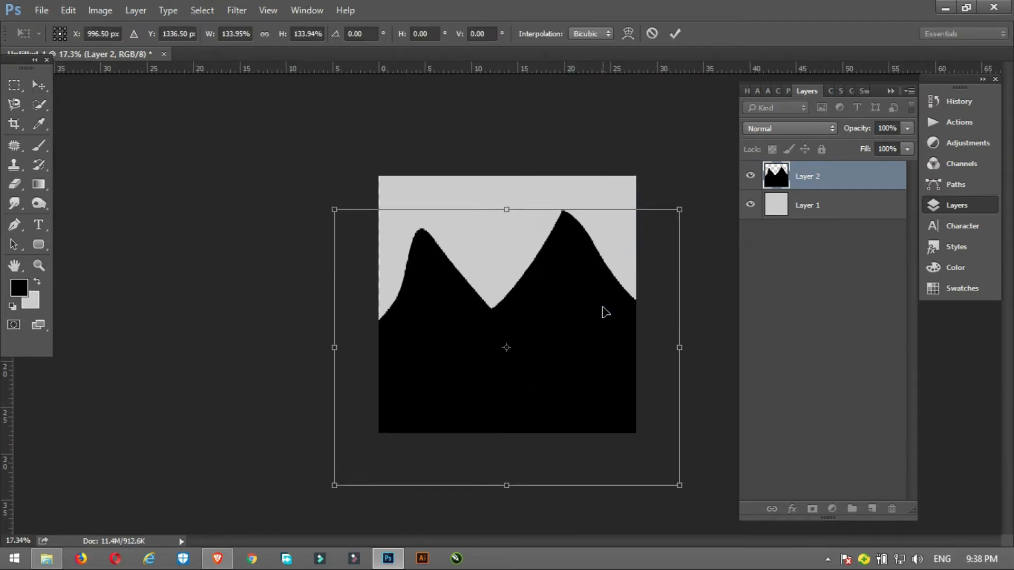
key("Return")
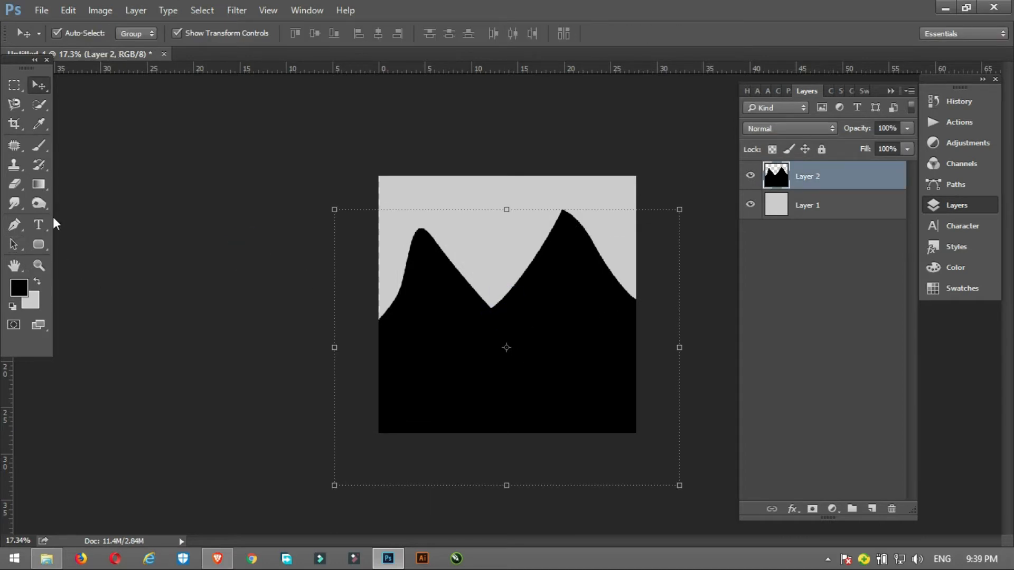
- Draw a circle about 369 px in diameter between the two mountain peaks with the Ellipse Tool
key("i")
key("u")
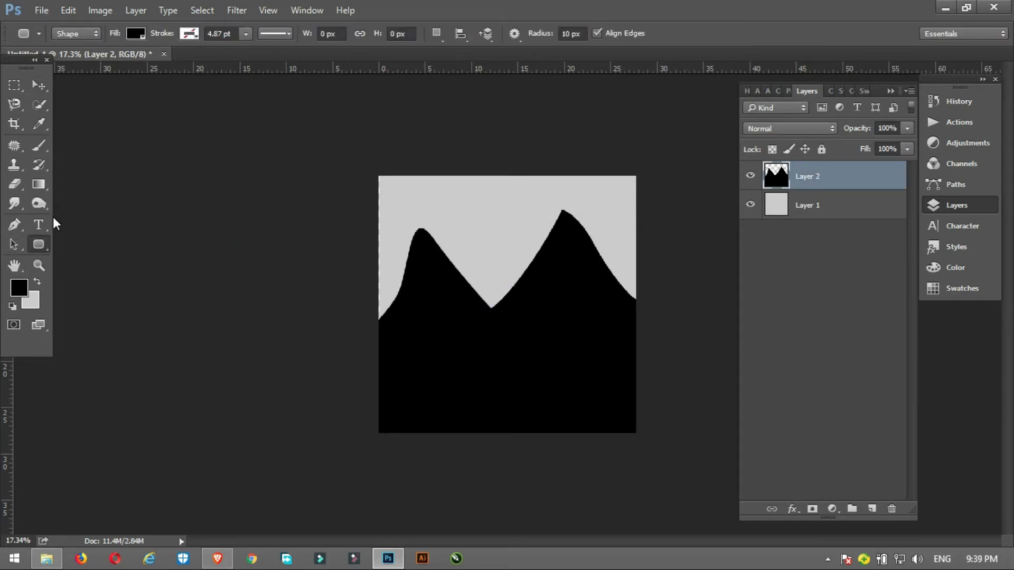
right_click(38, 244)
left_click(92, 271)
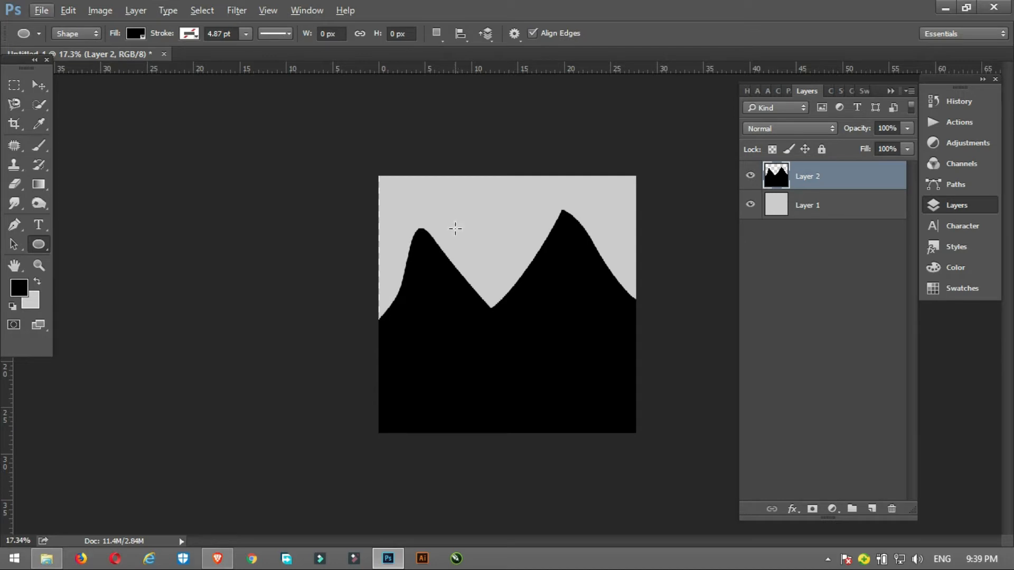
left_click_drag(453, 229, 502, 278)
- Change the circle's fill to a dark red swatch
key("v")
left_click(521, 226)
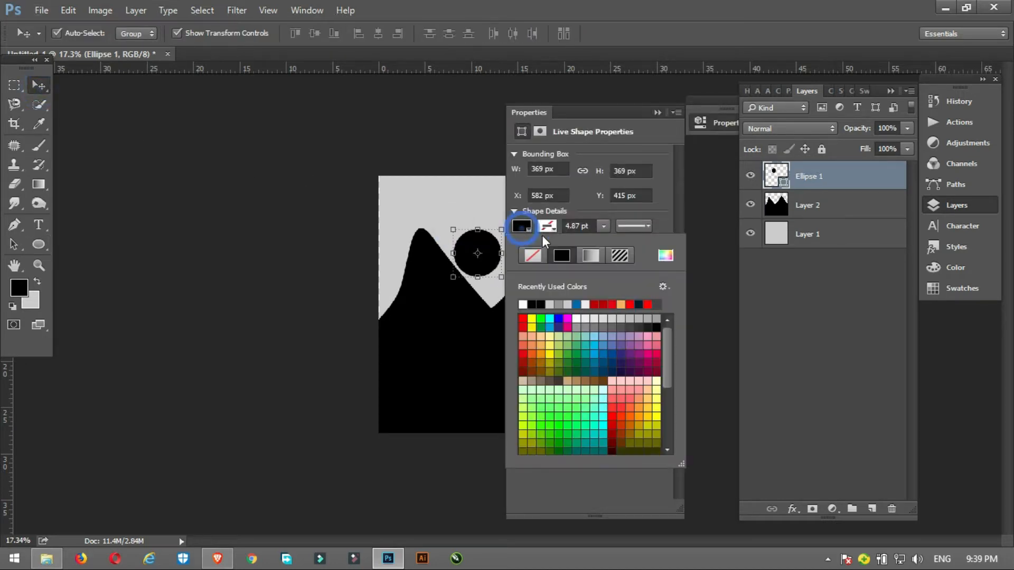
left_click(521, 354)
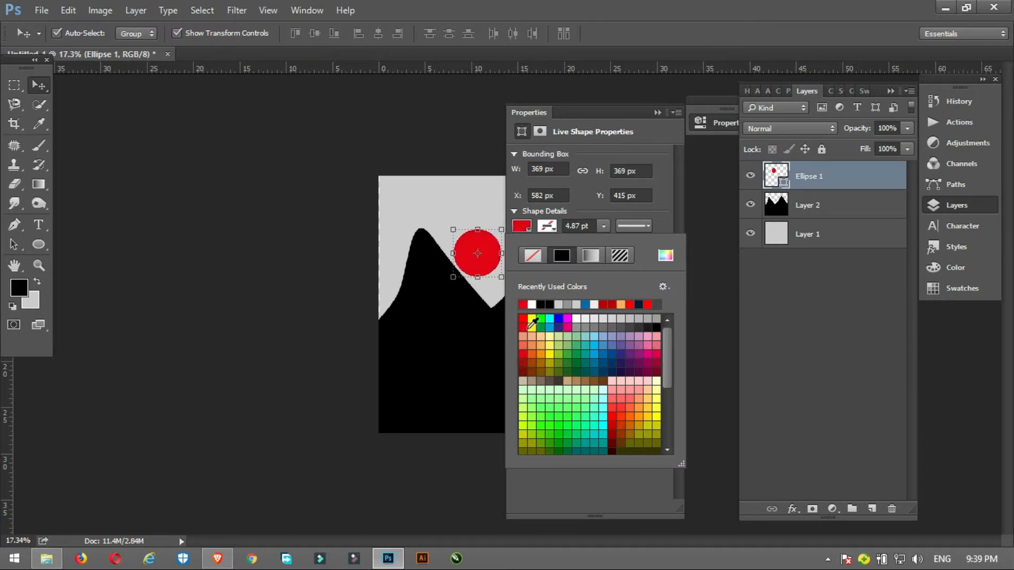
left_click(522, 373)
left_click(648, 112)
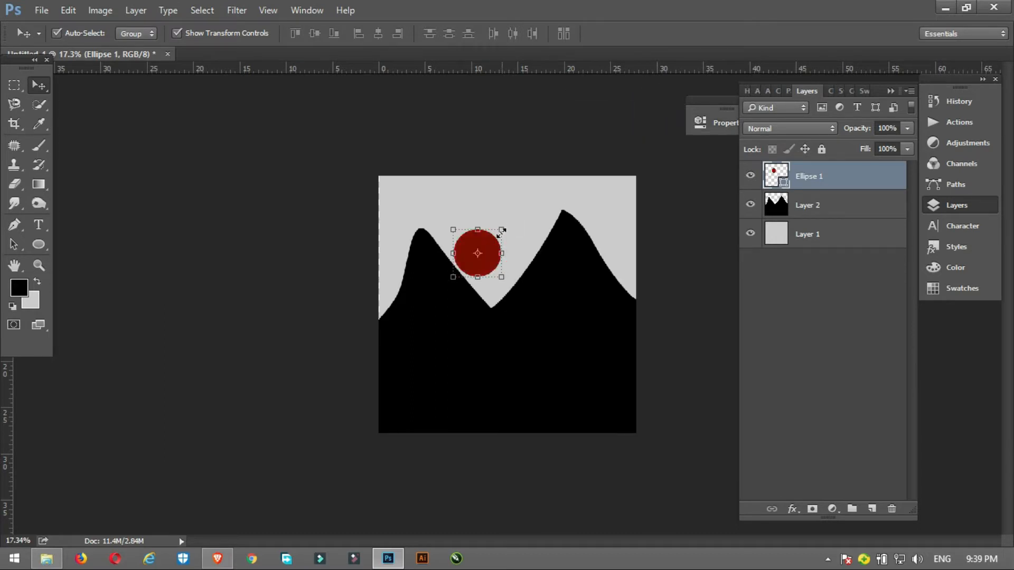
- Resize and reposition the red circle in the valley between the peaks, with its layer beneath the mountain layer
left_click_drag(501, 230, 500, 256)
key("Return")
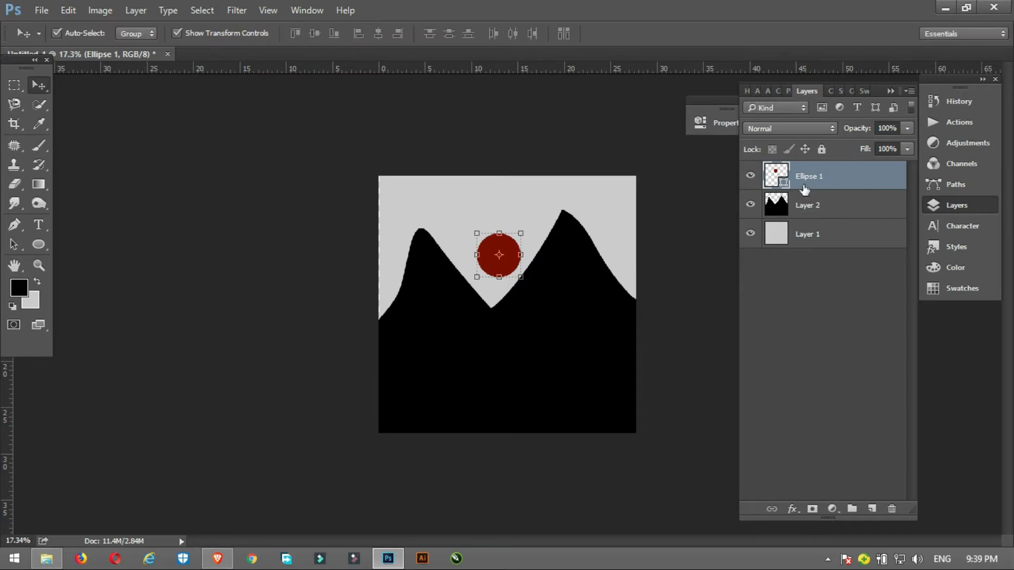
left_click_drag(800, 186, 811, 211)
left_click_drag(521, 233, 509, 277)
key("Return")
- Duplicate the red circle beneath the original and scale the copy to about 118%
left_click_drag(820, 214, 819, 232)
left_click_drag(517, 257, 520, 249)
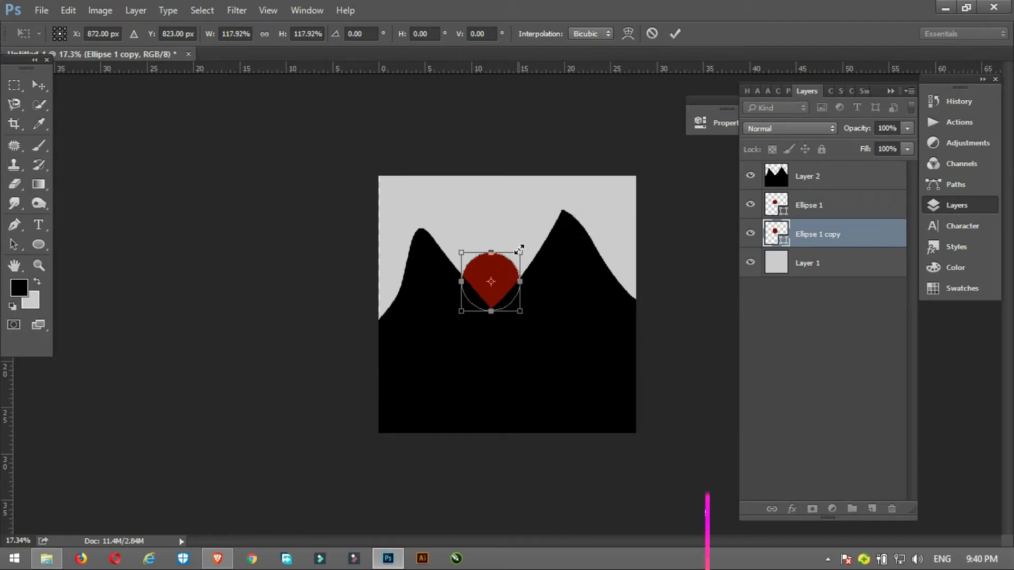
key("Return")
- Recolor the enlarged circle copy to a slightly lighter red
double_click(776, 235)
left_click_drag(787, 203, 797, 264)
left_click(914, 99)
- Duplicate the enlarged circle again beneath the others and scale the new copy to about 118%
key("ctrl+j")
key("ctrl+t")
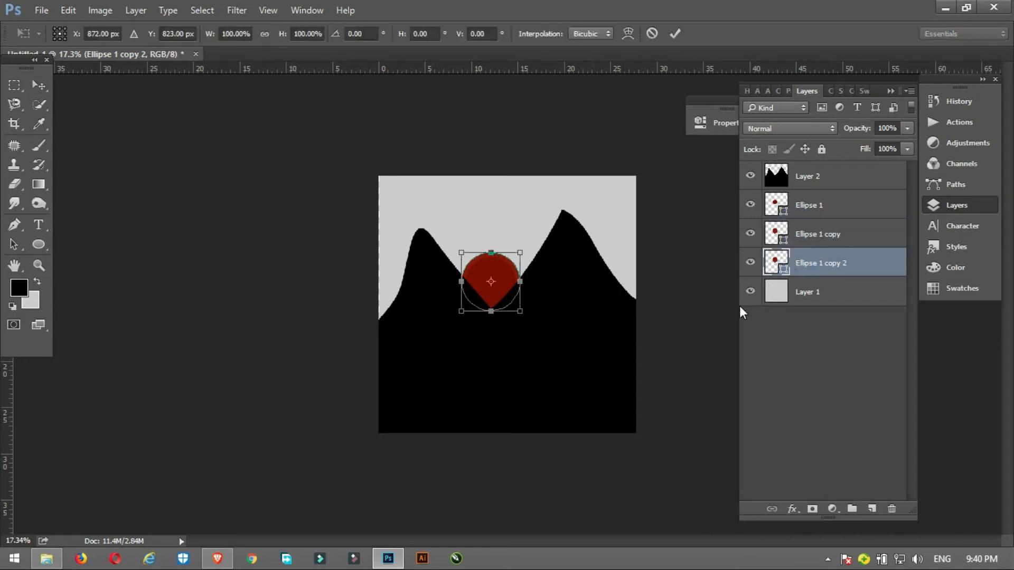
left_click_drag(520, 252, 525, 247)
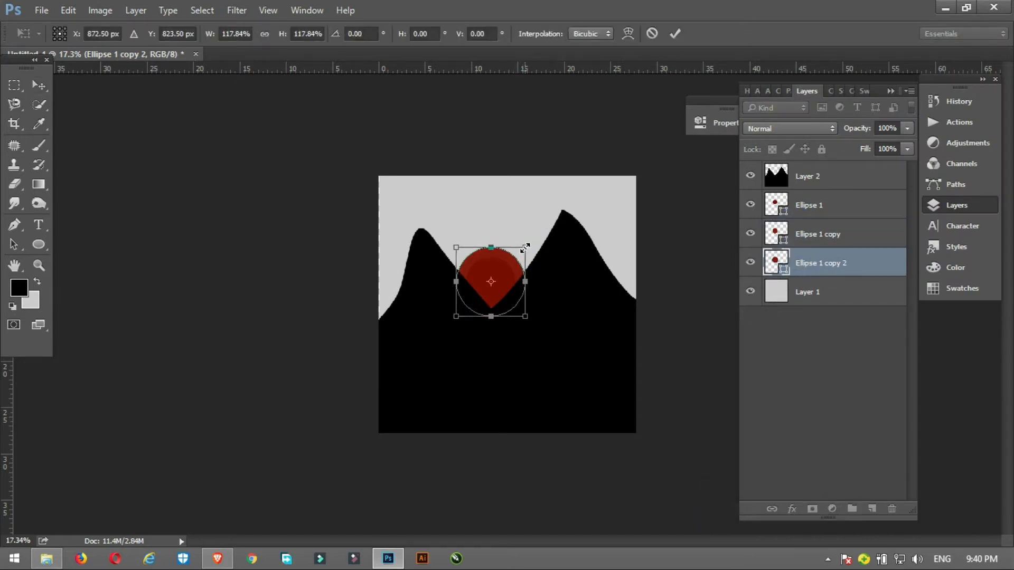
key("Return")
- Set the second circle copy's fill color to a lighter red, #921c0b
double_click(785, 268)
left_click(858, 332)
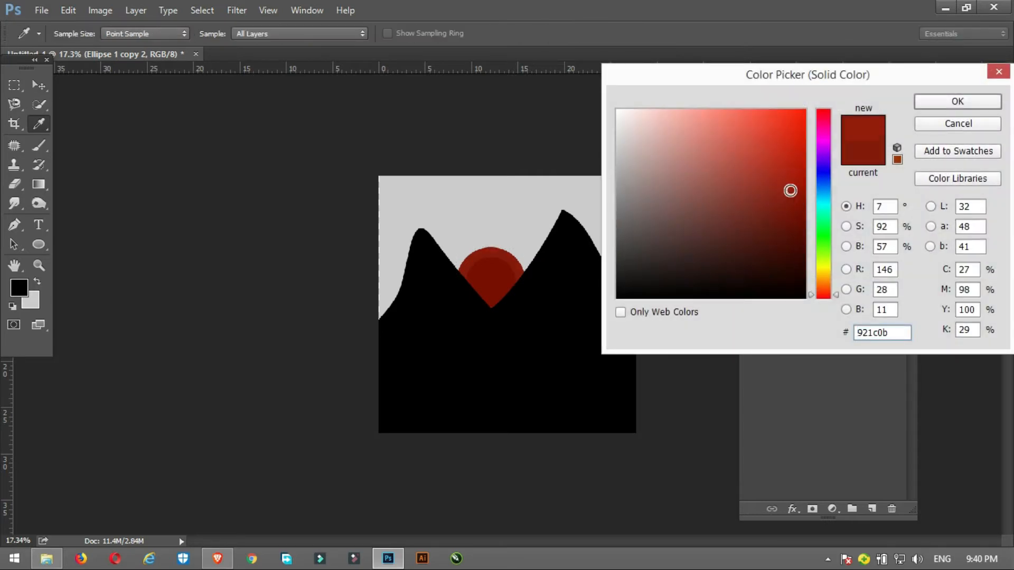
left_click(942, 101)
- Duplicate the lightest red circle, place the new copy beneath it in the layer order, and enlarge it slightly
key("ctrl+j")
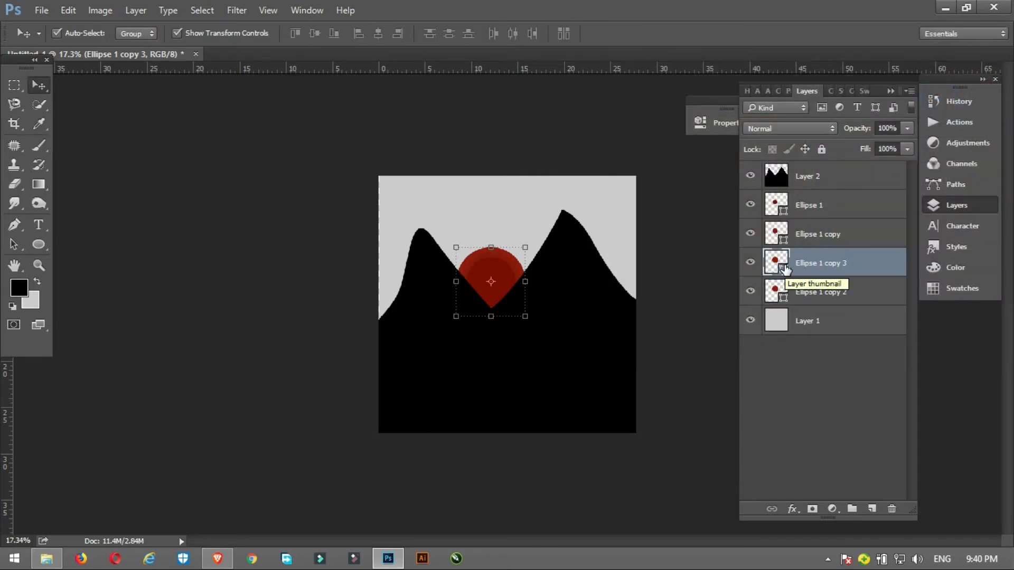
left_click_drag(786, 270, 818, 302)
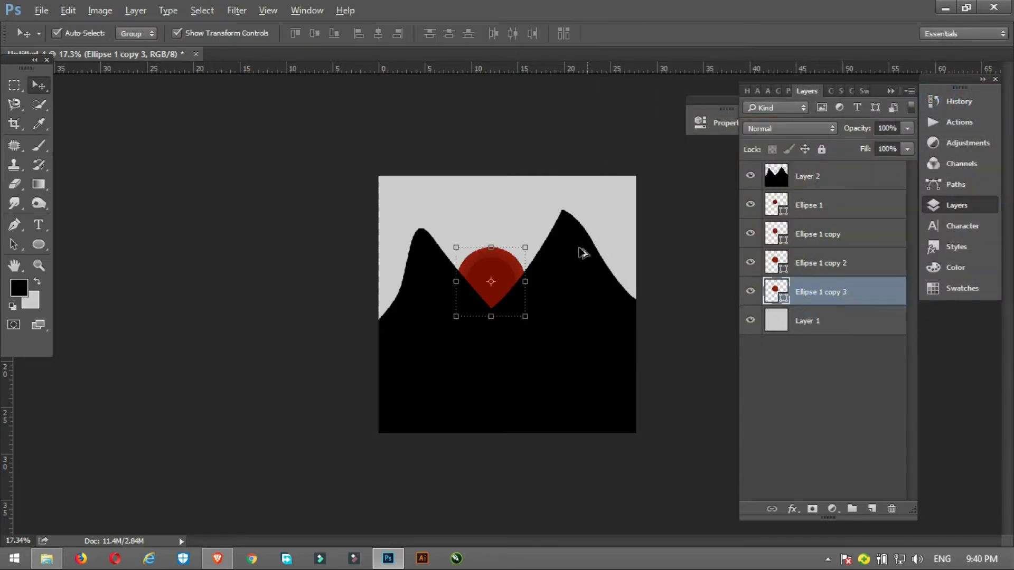
mouse_move(525, 247)
left_mouse_down()
mouse_move(517, 240)
mouse_move(526, 236)
left_mouse_up()
key("Return")
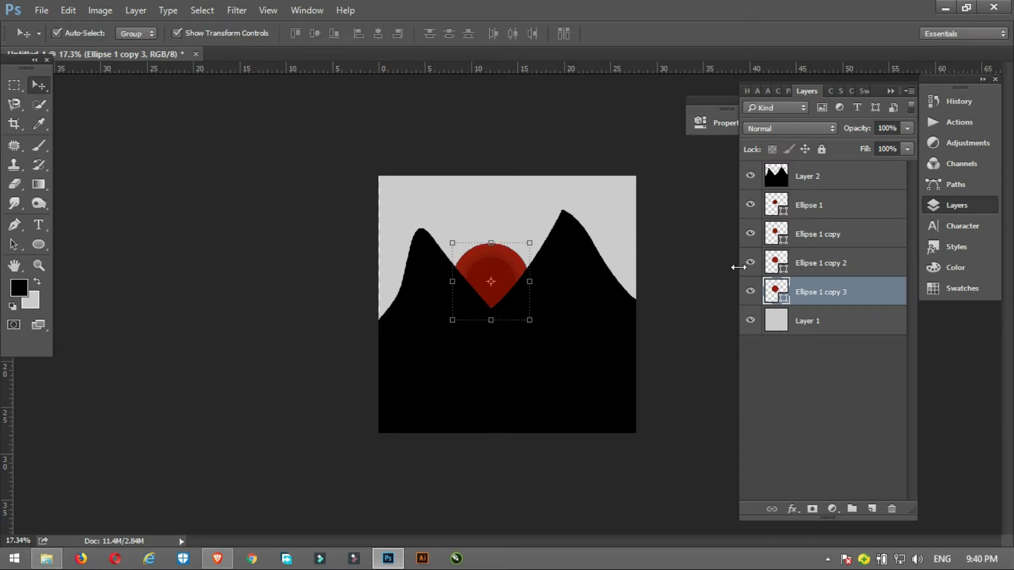
- Set the bottommost circle copy's fill color to a lighter red, #b03e2e
double_click(778, 294)
mouse_move(785, 181)
left_mouse_down()
mouse_move(789, 161)
mouse_move(757, 168)
left_mouse_up()
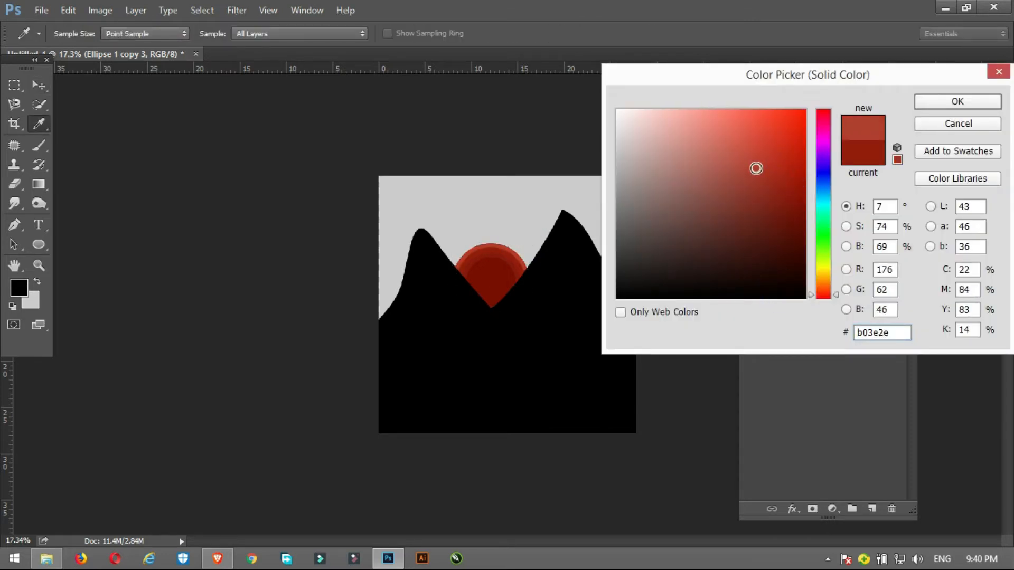
left_click(957, 101)
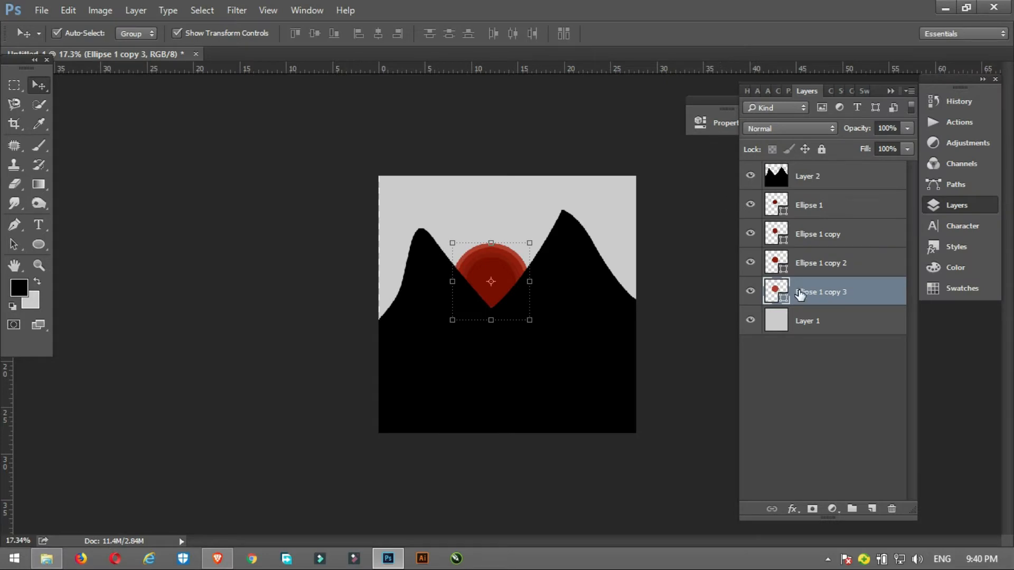
- Duplicate the #b03e2e circle beneath the other circles, slightly enlarged from its center and recolored to a lighter red
left_click_drag(806, 293, 824, 333)
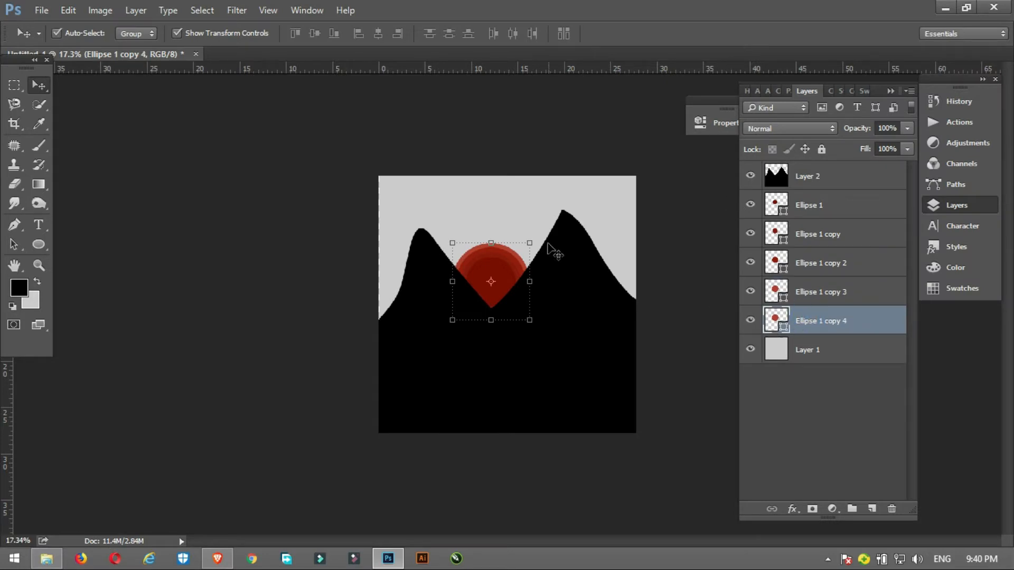
left_click_drag(527, 242, 532, 233)
key("Return")
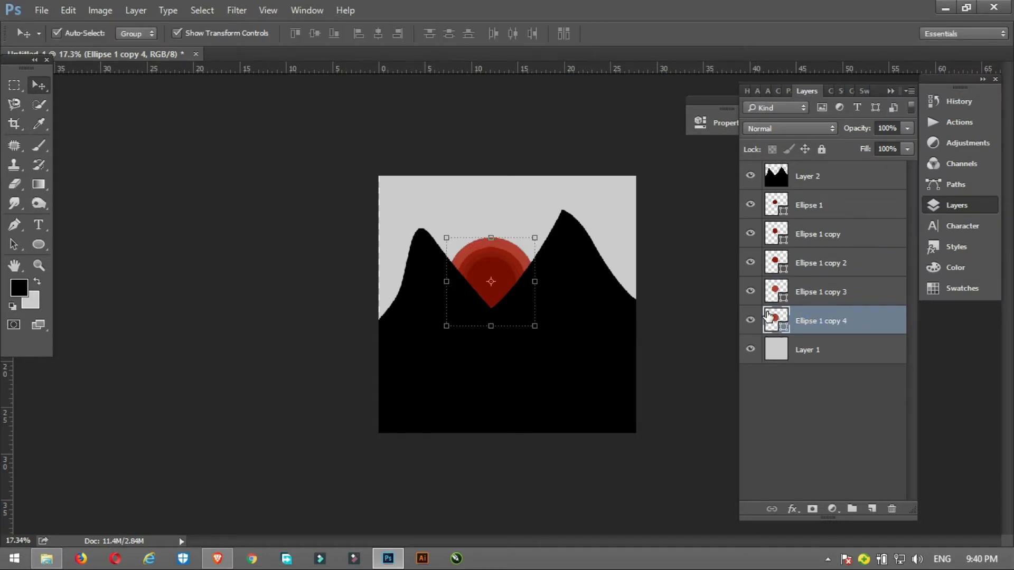
double_click(775, 318)
left_click(744, 164)
key("Return")
- Duplicate the outermost circle beneath the others, scaled to about 110%, and set the copy's fill to #ca6456
key("ctrl+j")
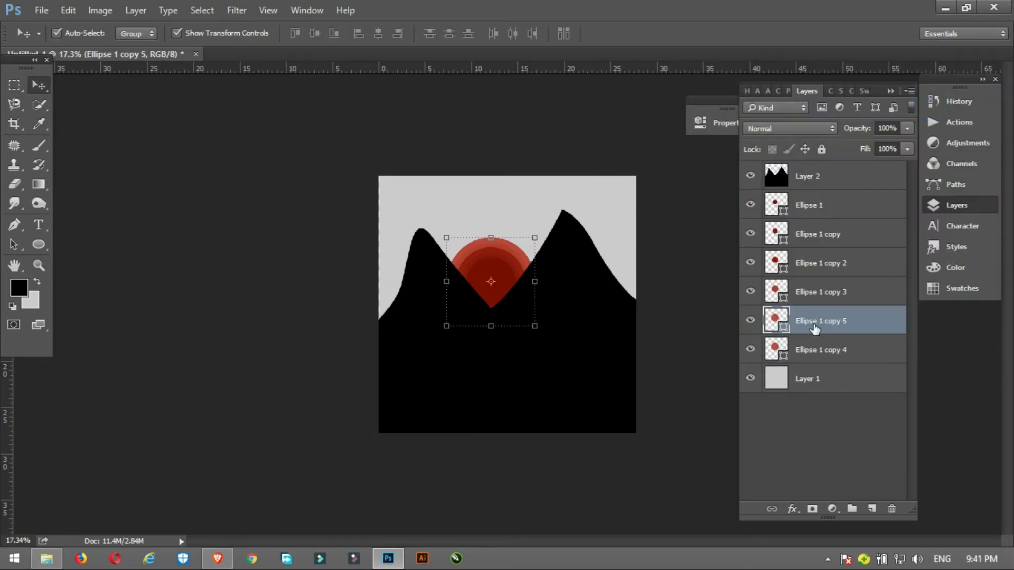
left_click_drag(815, 329, 814, 359)
mouse_move(532, 235)
left_mouse_down()
mouse_move(530, 226)
mouse_move(539, 228)
left_mouse_up()
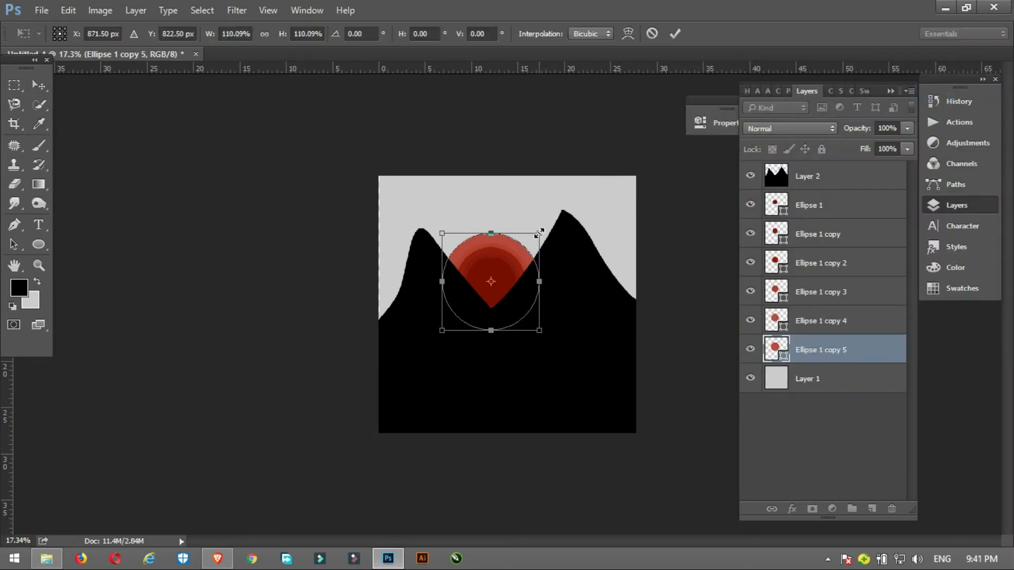
key("Return")
double_click(776, 346)
left_click(725, 149)
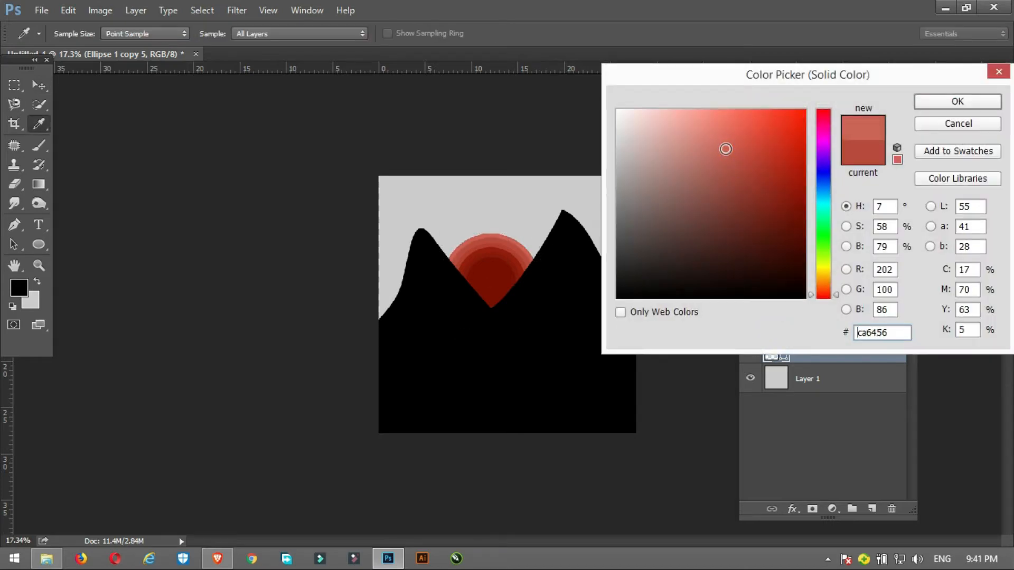
left_click(939, 104)
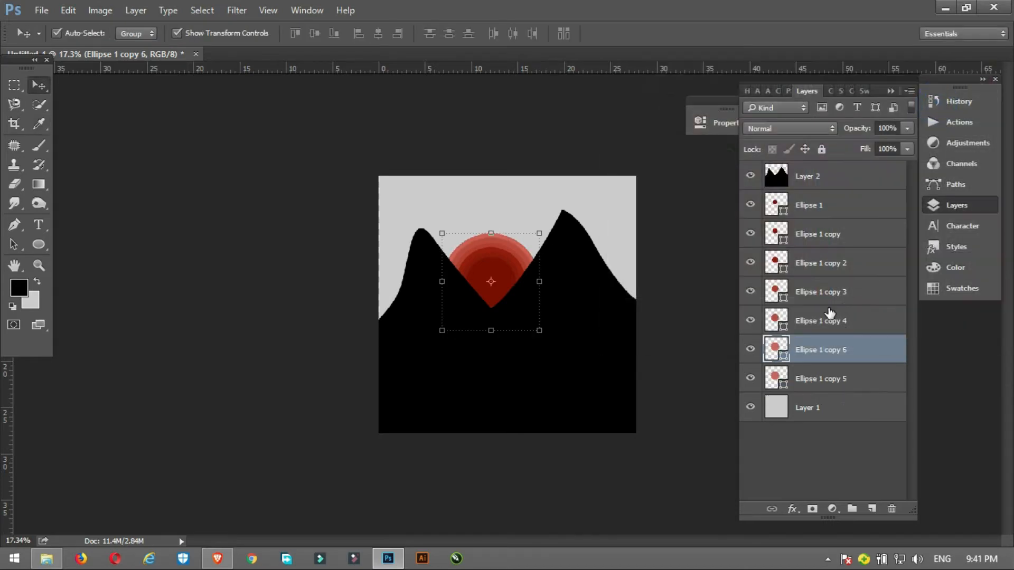
- Add a slightly larger copy of the #ca6456 circle beneath the stack and set its fill to #d77061
key("ctrl+j")
left_click_drag(839, 350, 834, 389)
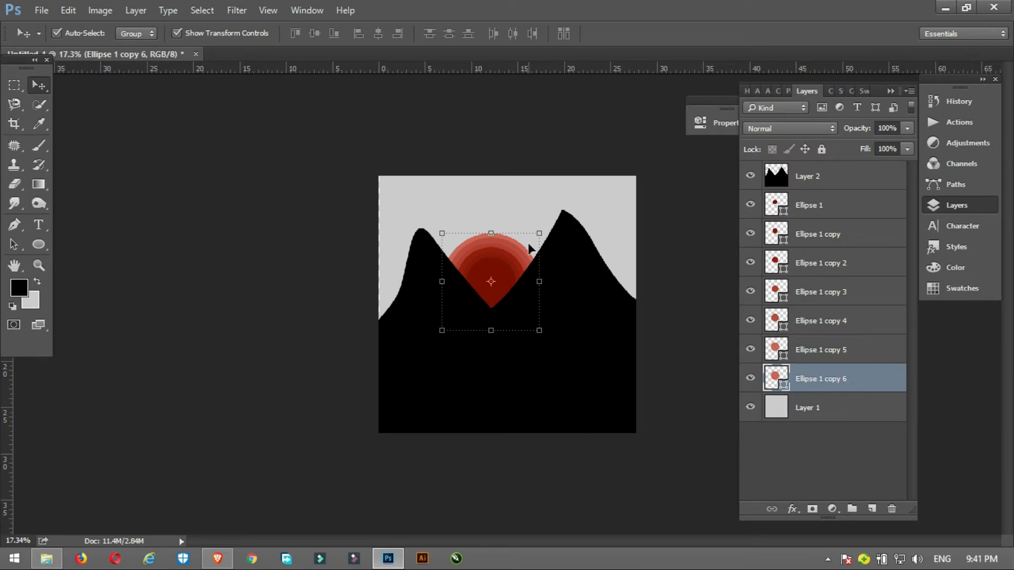
left_click_drag(540, 234, 545, 231)
key("Return")
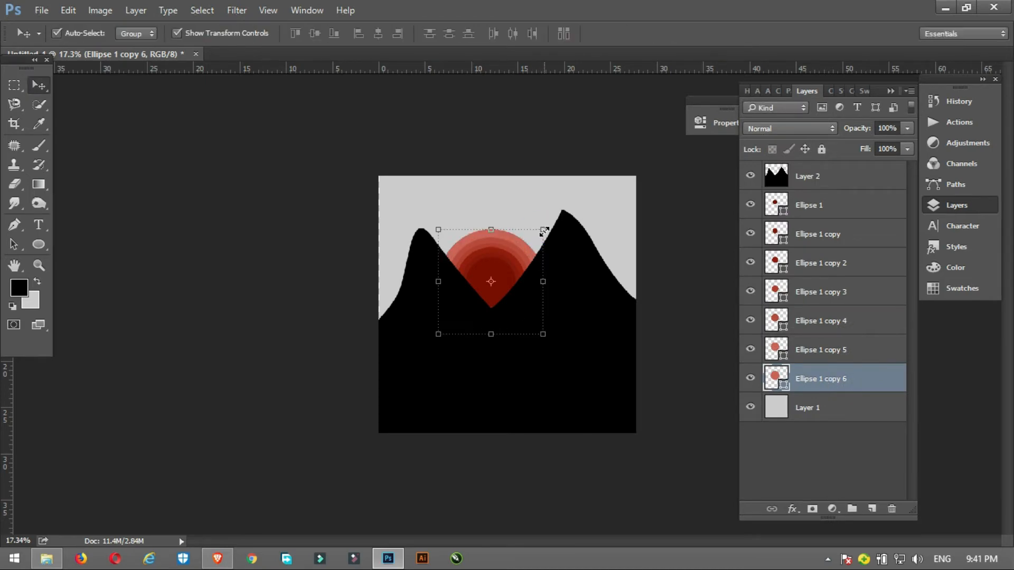
double_click(775, 377)
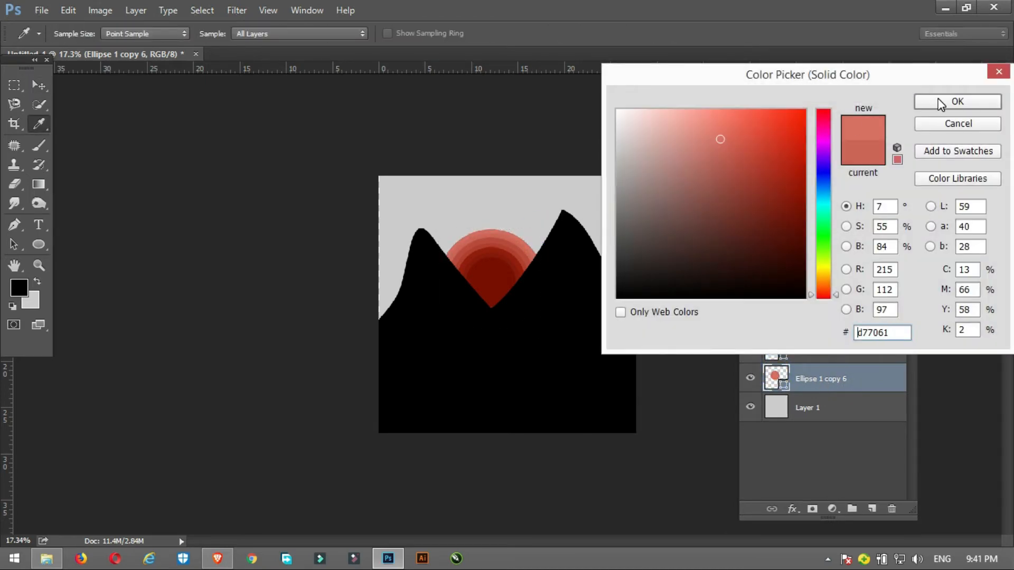
left_click(940, 103)
- Add a slightly larger copy of the #d77061 circle beneath the stack and recolor it to a lighter salmon red
key("ctrl+j")
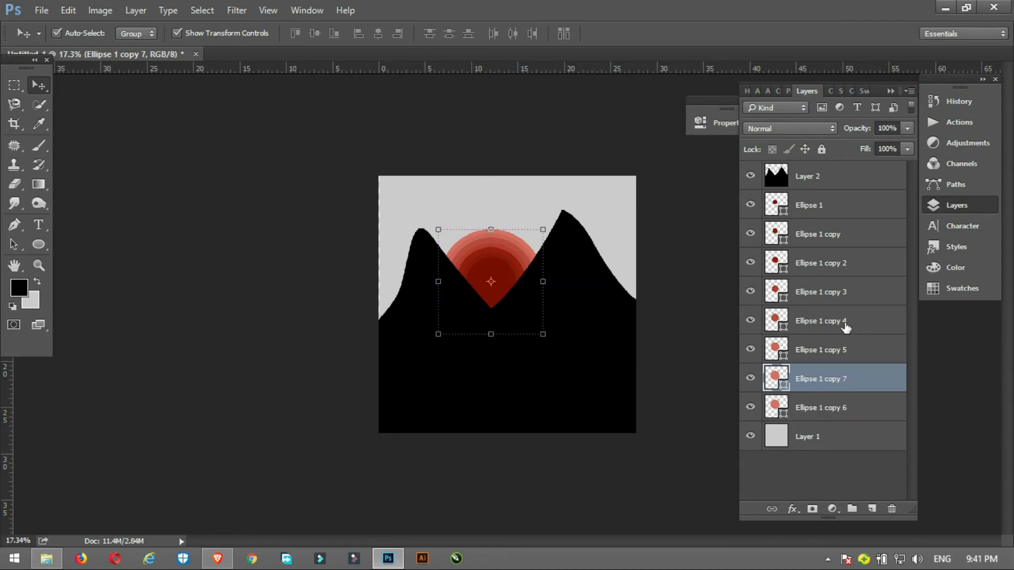
left_click_drag(823, 381, 819, 418)
left_click_drag(552, 231, 556, 225)
key("Return")
double_click(780, 405)
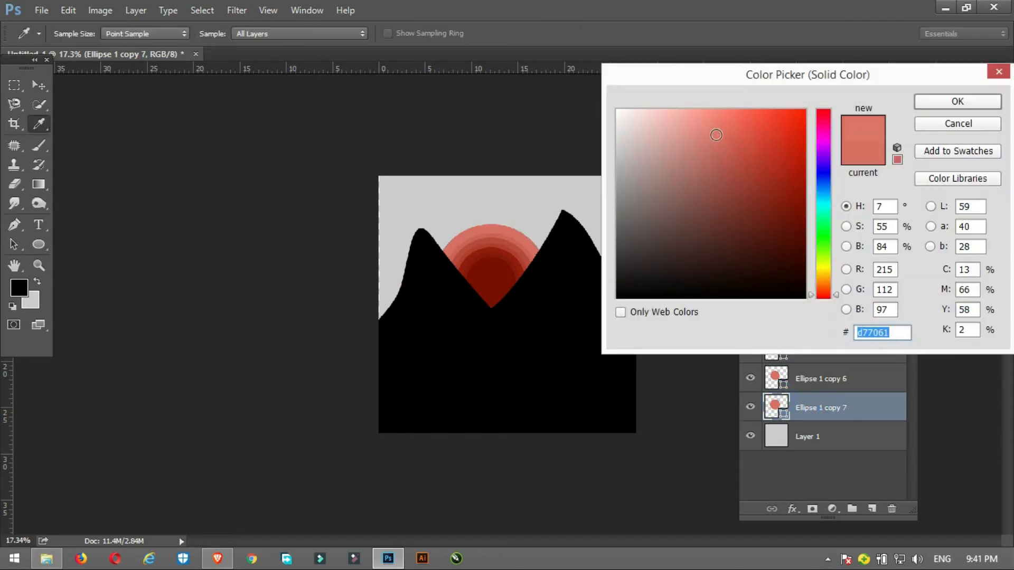
type("e76274")
left_click(957, 104)
- Duplicate the salmon-red outer circle, place the copy beneath it in the layer order, and enlarge it slightly
key("ctrl+j")
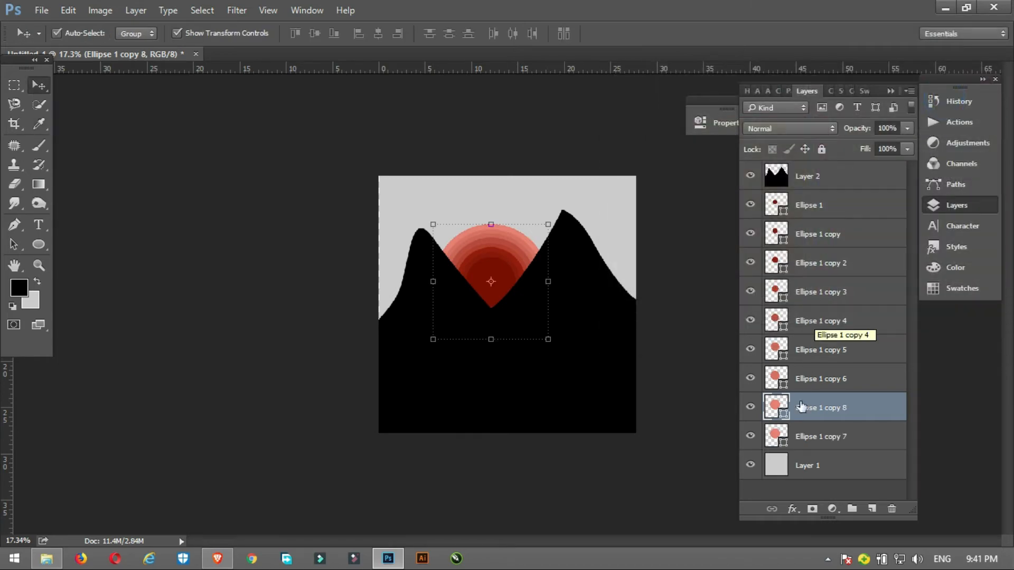
left_click_drag(810, 408, 805, 451)
mouse_move(555, 227)
left_mouse_down()
mouse_move(561, 213)
mouse_move(556, 221)
left_mouse_up()
key("Return")
- Set the new outer circle's fill to #f29689 and scale it down to about 96%
double_click(773, 434)
left_click_drag(704, 123, 699, 118)
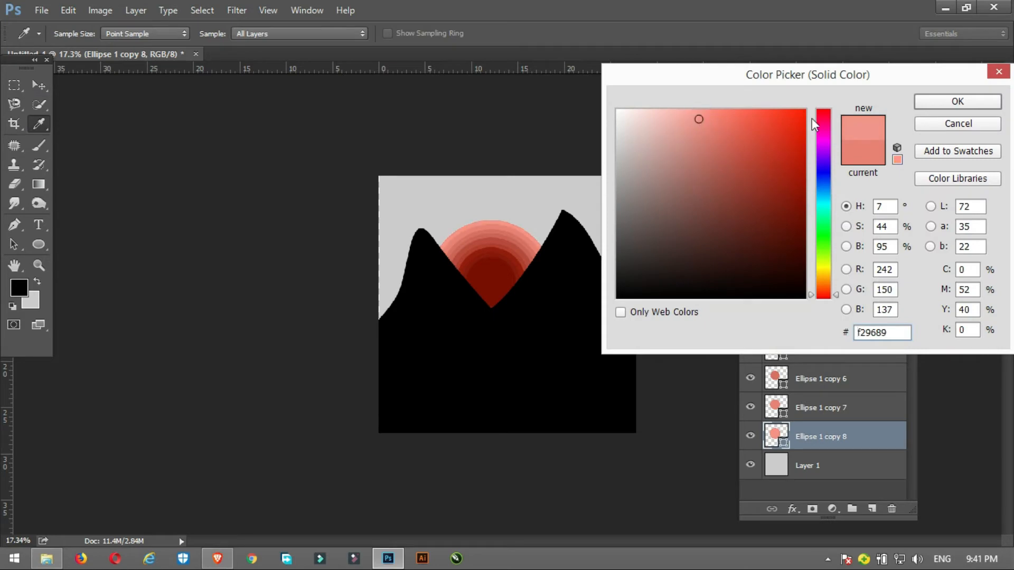
left_click(931, 102)
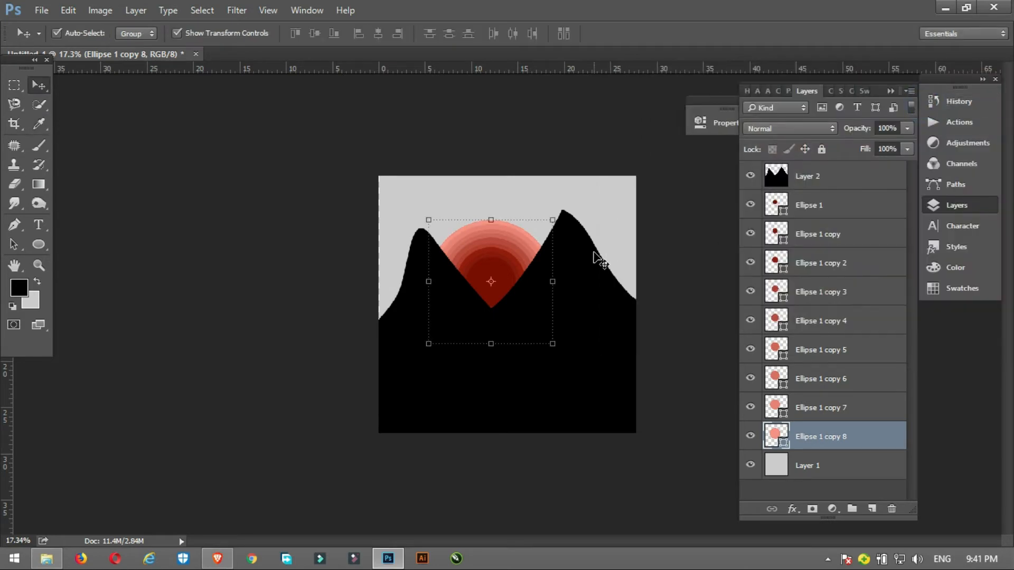
left_click_drag(552, 220, 551, 222)
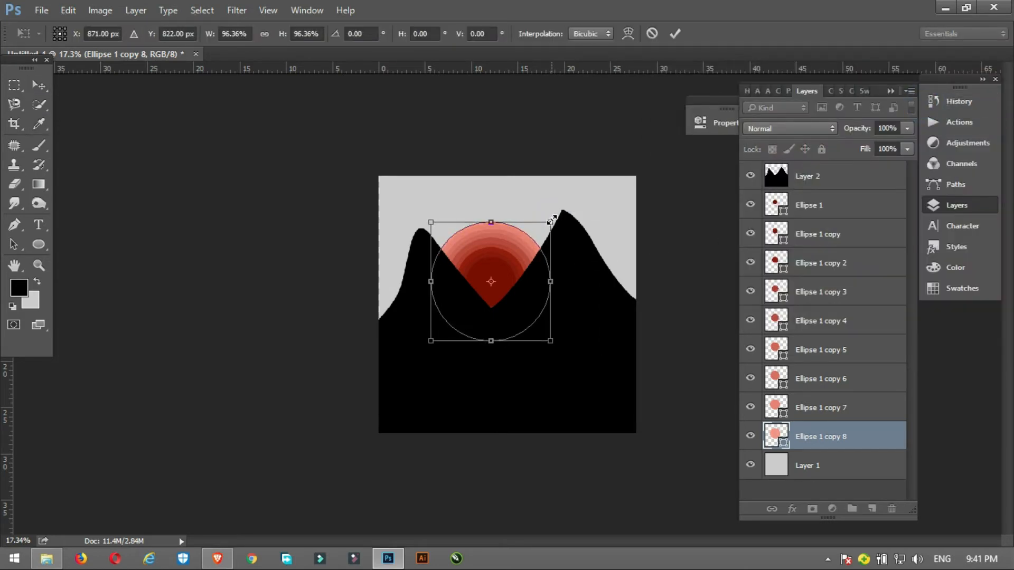
key("Return")
- Duplicate the #f29689 circle beneath the stack, scaled to about 107%, and recolor the copy to a lighter pink
key("ctrl+j")
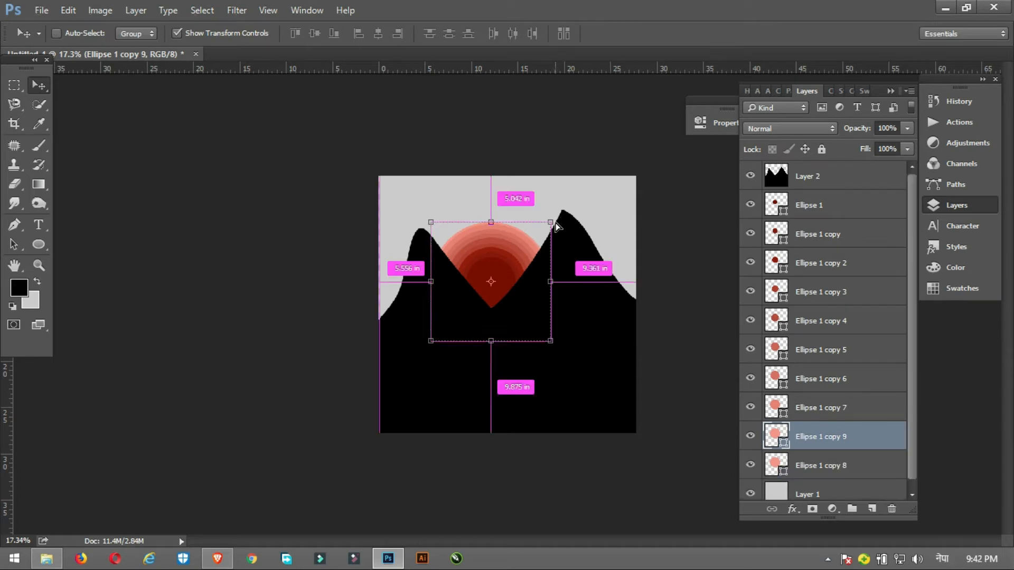
left_click_drag(547, 218, 554, 214)
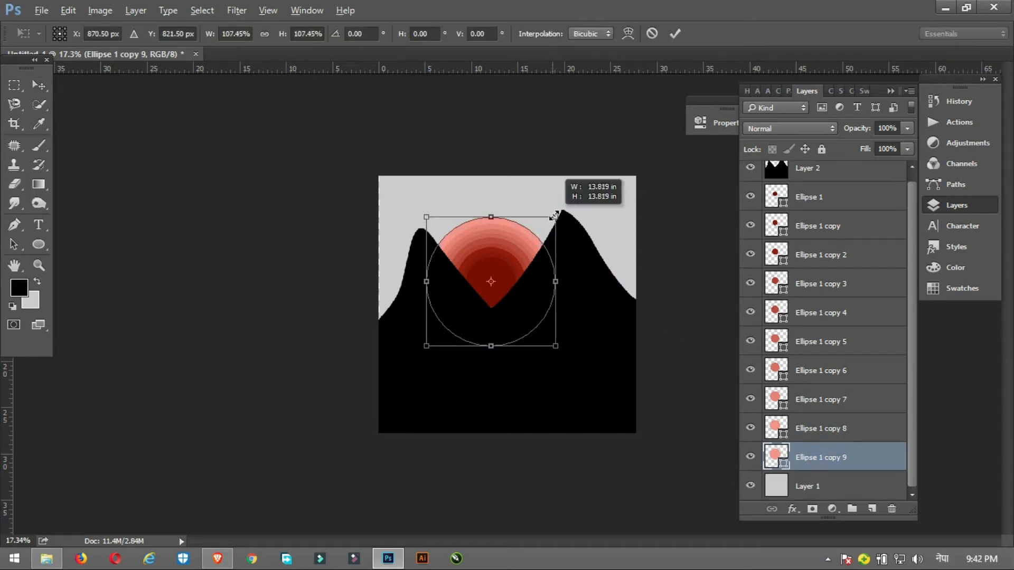
double_click(775, 455)
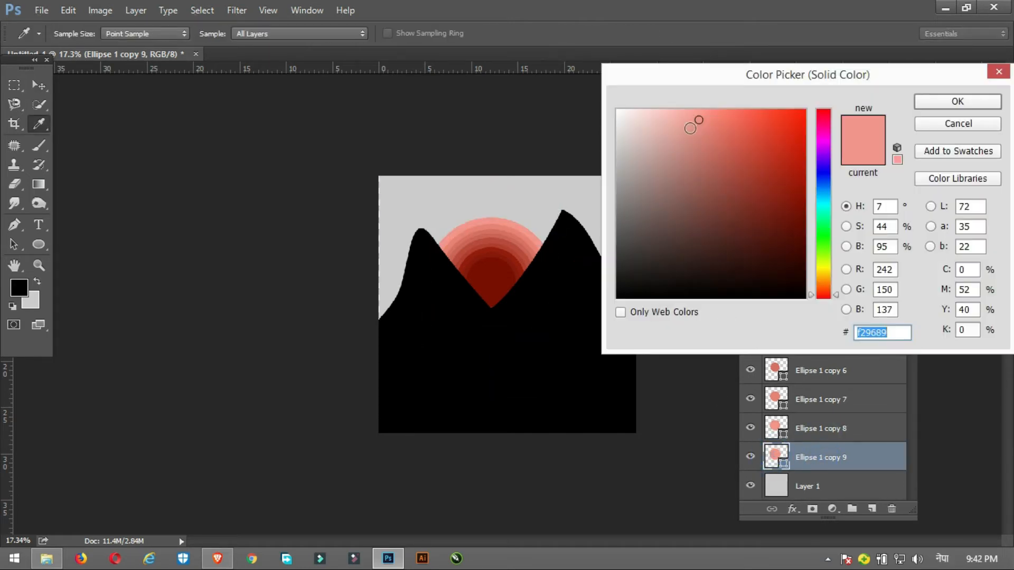
left_click(680, 114)
left_click(932, 105)
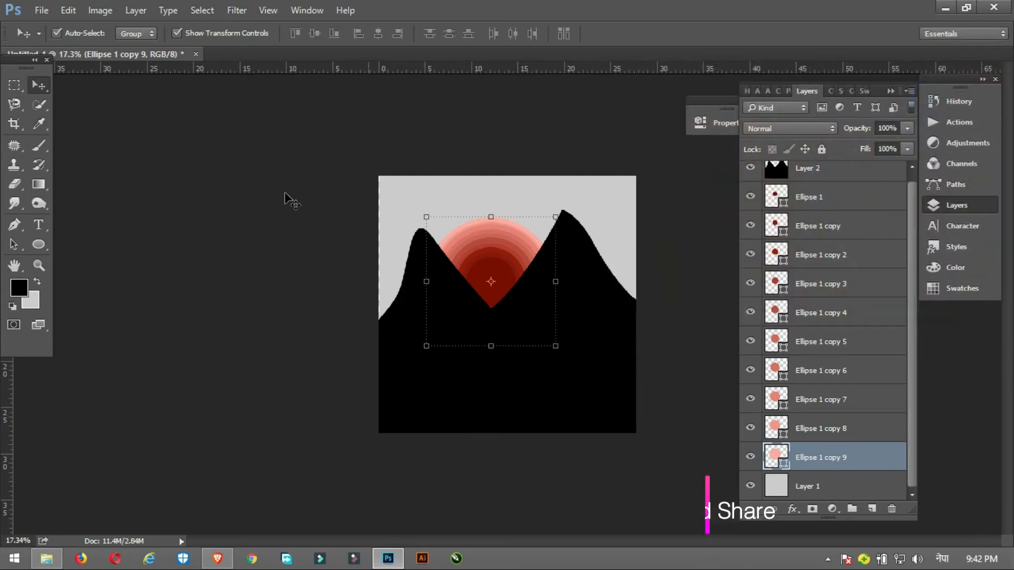
- Select all the sun's circle layers, scale them down together, and move them slightly upward between the peaks
left_click(131, 124)
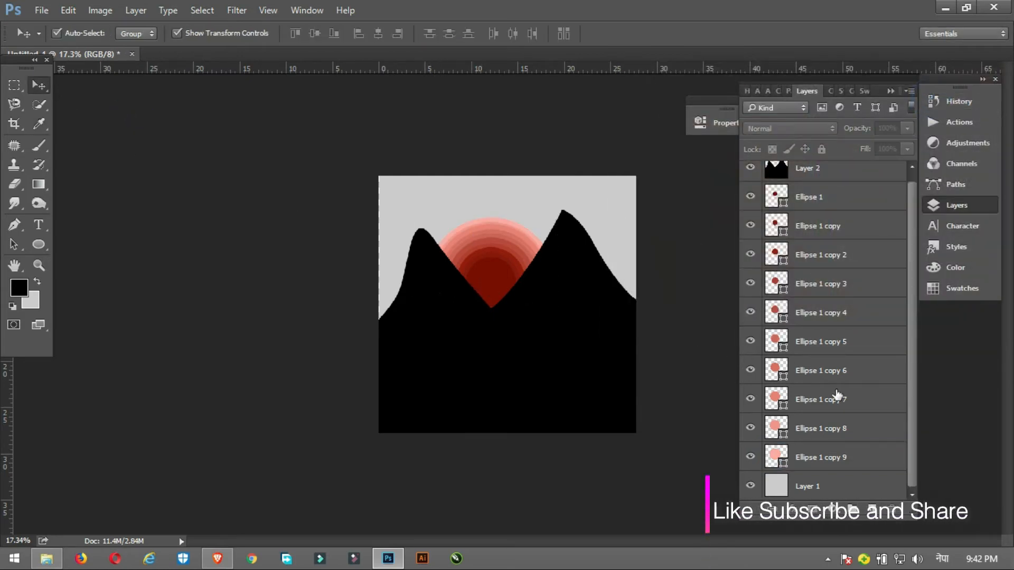
left_click_drag(820, 457, 831, 202)
left_click_drag(558, 215, 544, 230)
left_click_drag(509, 264, 511, 249)
key("Return")
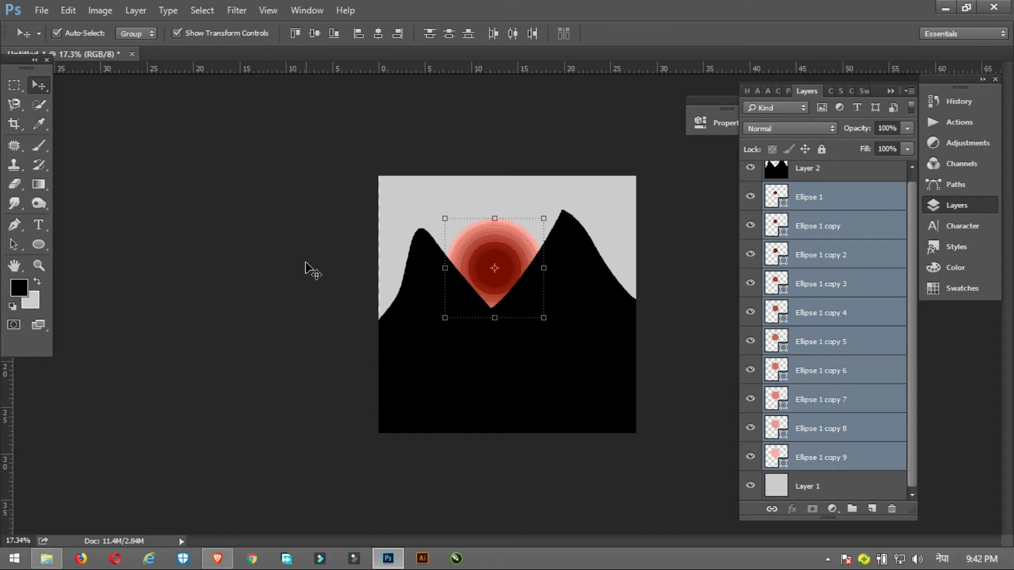
- Add a slightly larger copy of the outermost pink circle beneath the stack and set its fill to #ffd1cb
left_click(814, 468)
key("ctrl+j")
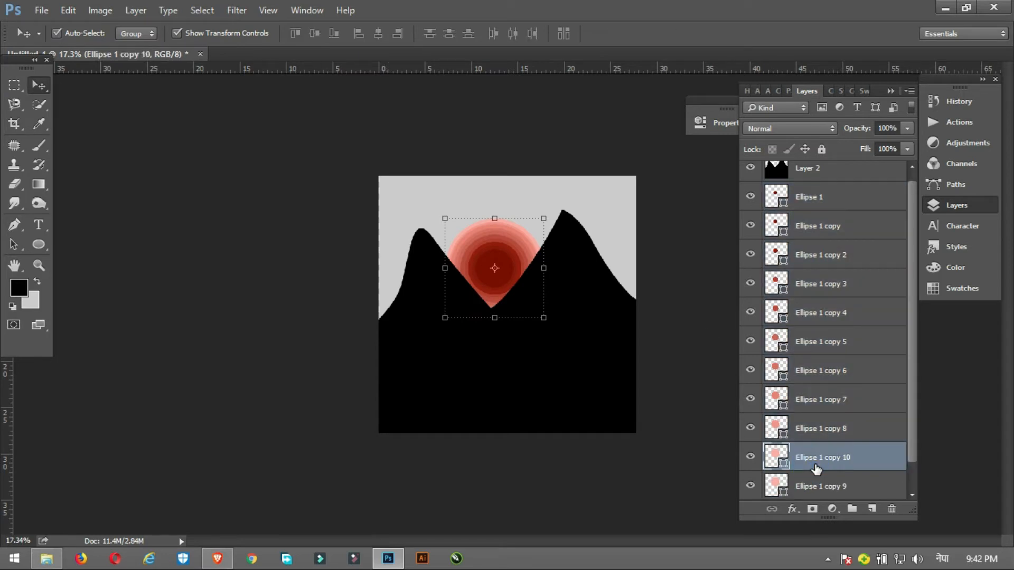
left_click_drag(815, 468, 816, 495)
left_click_drag(544, 221, 550, 212)
key("Return")
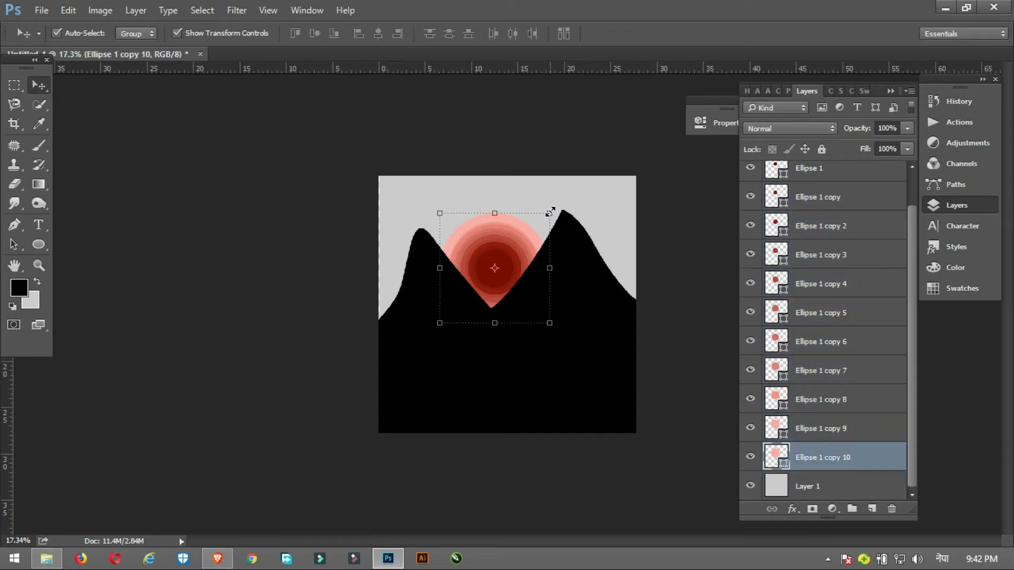
double_click(778, 455)
left_click_drag(651, 117, 655, 110)
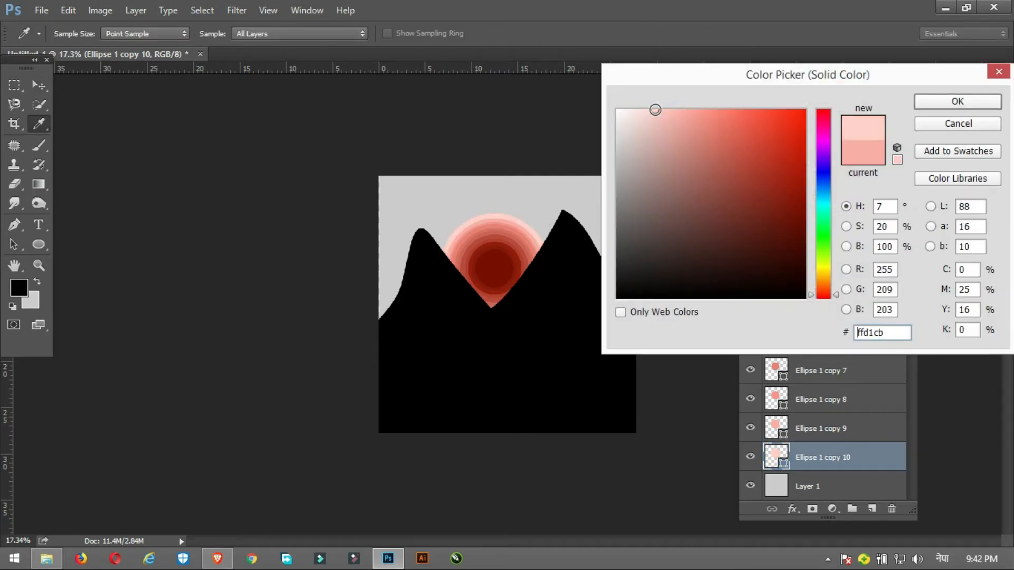
left_click(950, 108)
- Duplicate the #ffd1cb circle, place the copy beneath the other circles, and scale it to about 112%
key("ctrl+j")
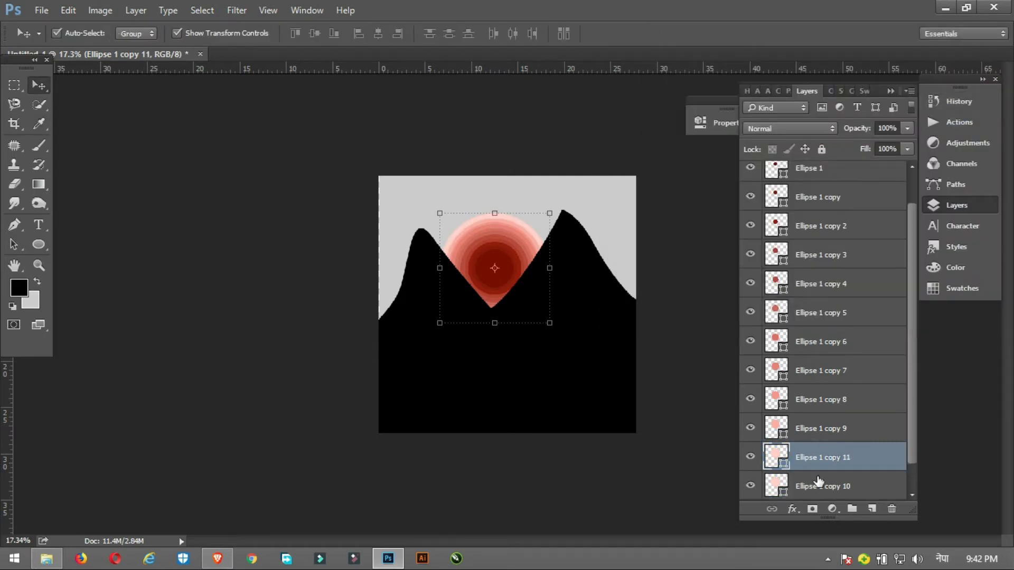
left_click_drag(818, 468, 818, 496)
left_click_drag(549, 211, 556, 204)
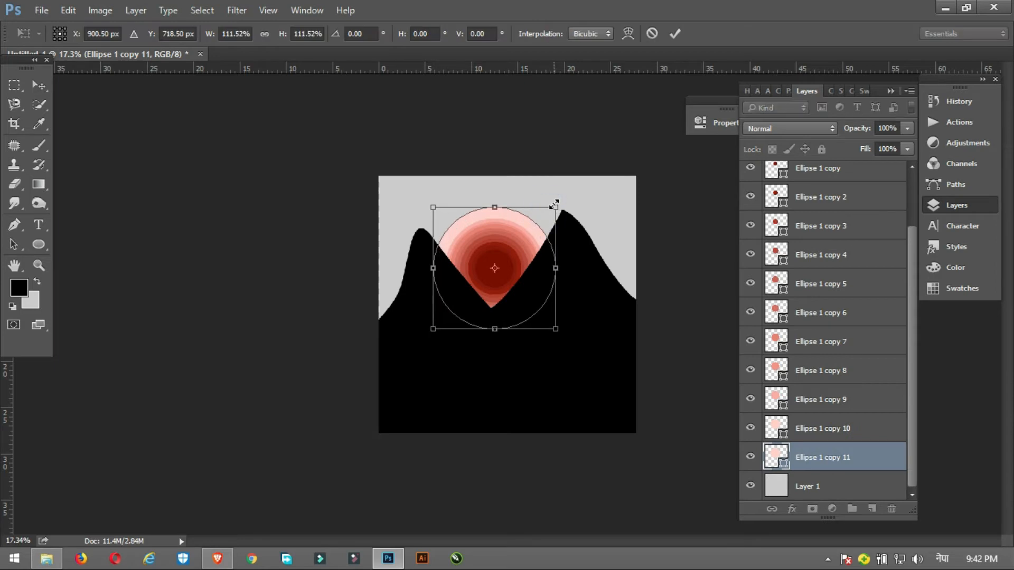
key("Return")
- Set the outermost circle's fill to #dbd2d2, a light gray slightly brighter than the sky, and deselect the layer
double_click(776, 454)
left_click(637, 106)
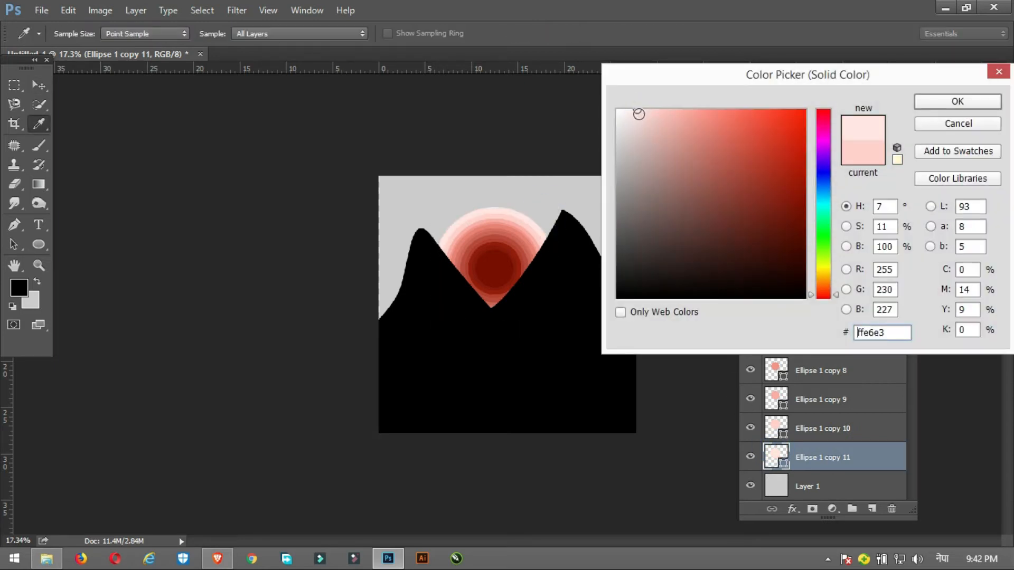
left_click_drag(637, 106, 617, 108)
left_click(447, 190)
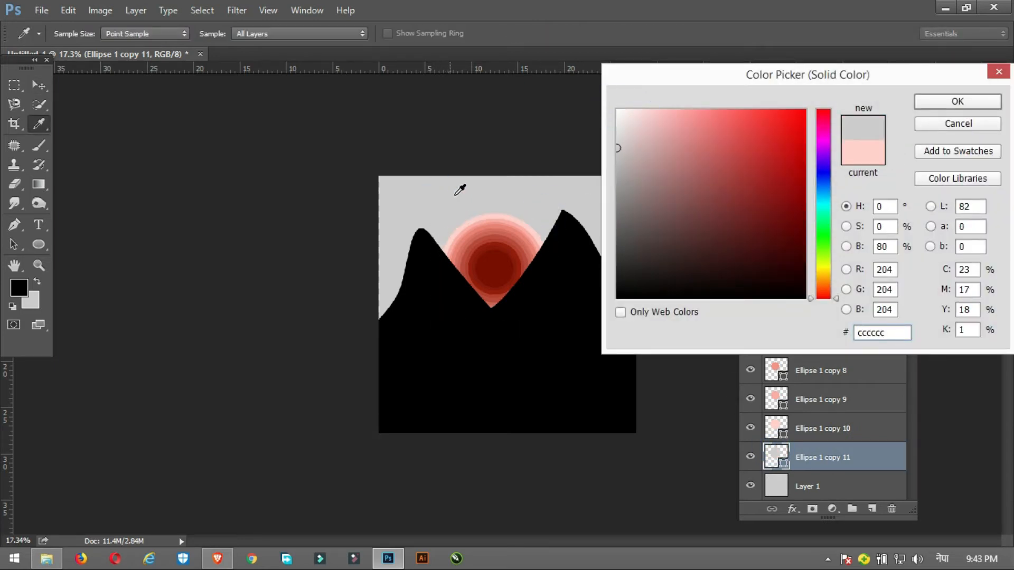
left_click(619, 141)
left_click(619, 146)
left_click(619, 143)
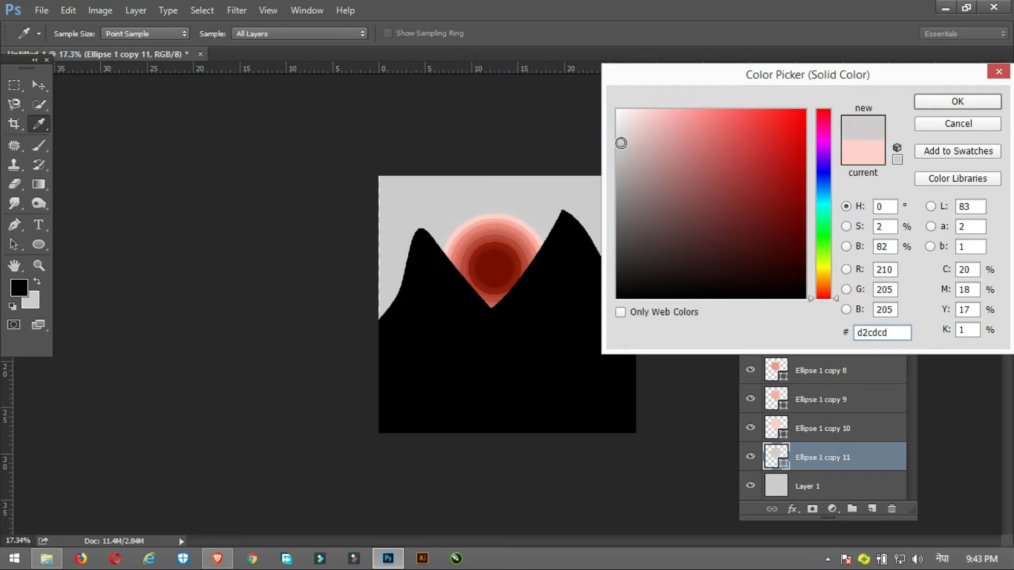
left_click(623, 140)
left_click(620, 141)
left_click(622, 141)
left_click(623, 140)
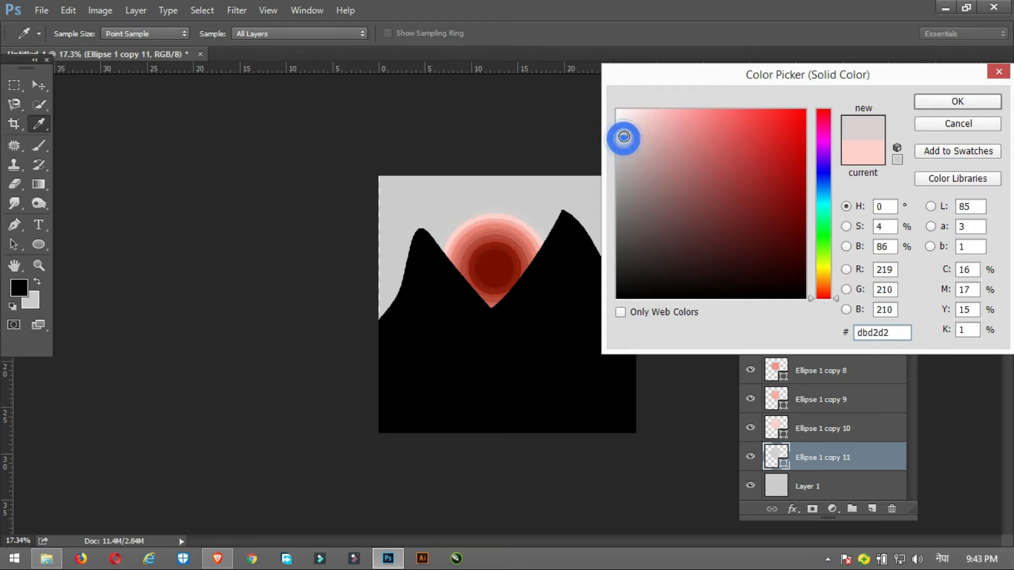
left_click(929, 107)
key("v")
left_click(269, 196)
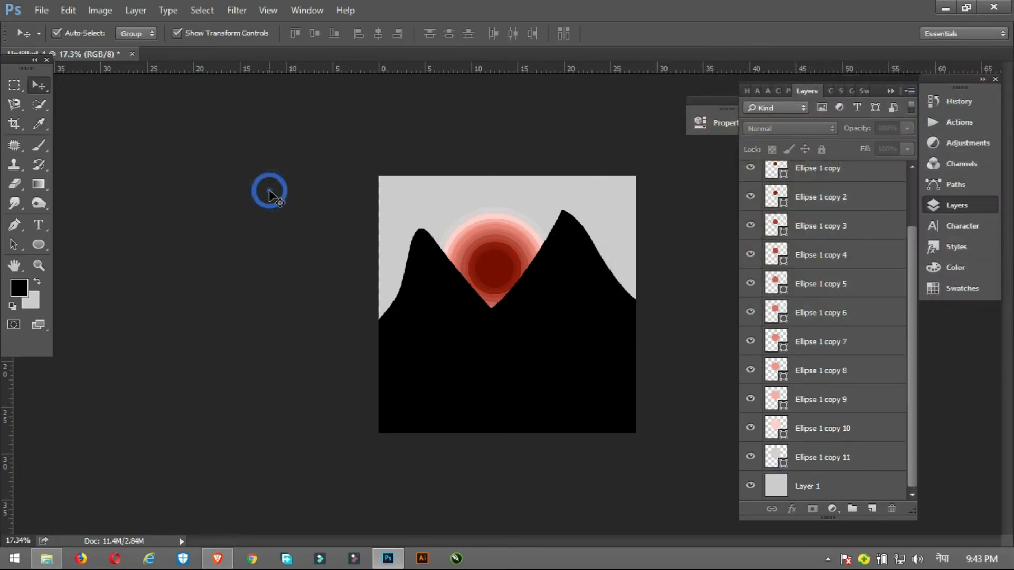
- Duplicate the innermost dark red circle and place the copy in the sky just above the left mountain peak
left_click(498, 266)
left_click(233, 229)
left_click(813, 205)
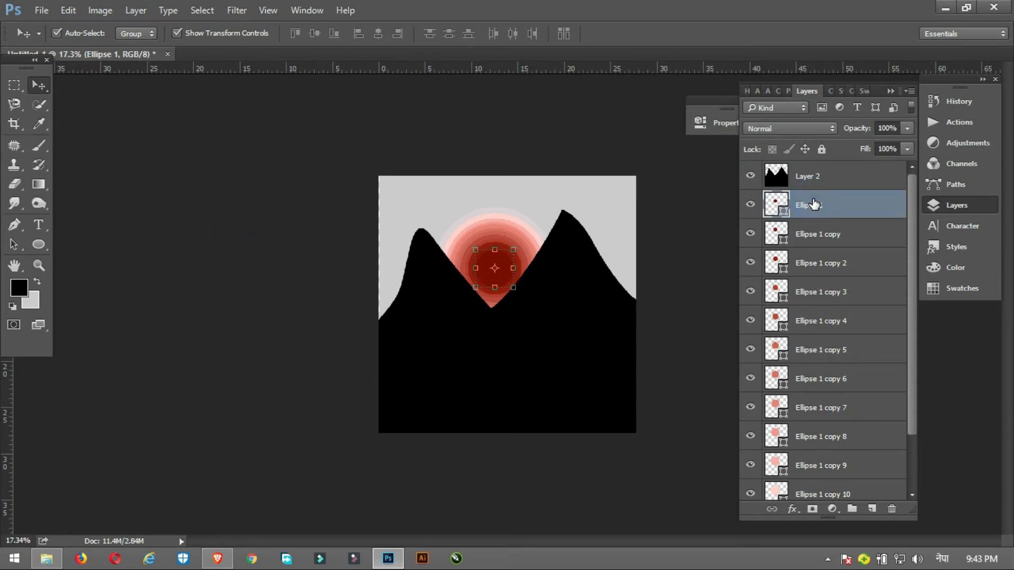
key("alt+Tab")
key("alt+Tab")
left_click_drag(500, 253, 419, 187, "alt")
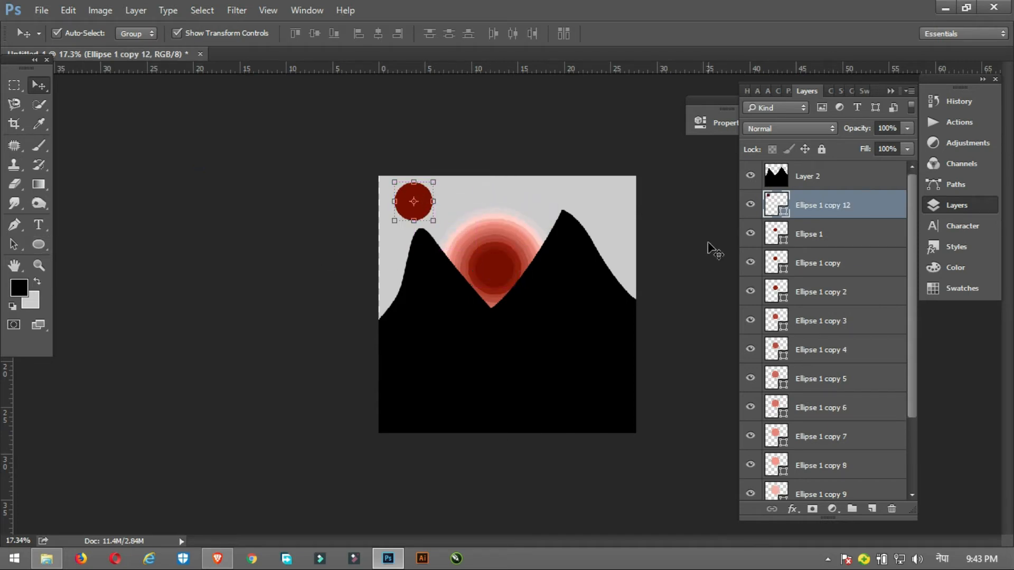
- Set the fill of the copied circle above the left peak to the off-white #e2e0df
double_click(761, 201)
left_click_drag(774, 197, 615, 124)
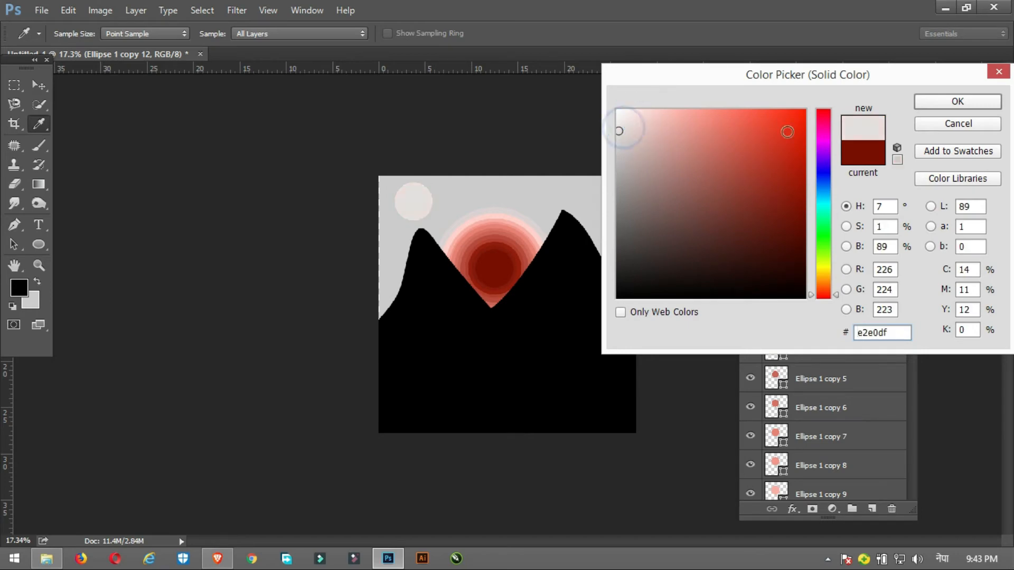
key("Return")
- Squash the off-white circle into a flat ellipse at about 55% of its height, keeping its full width
left_click_drag(413, 193, 414, 204)
scroll(415, 172, "up", 6)
key("alt+space")
left_click(222, 161)
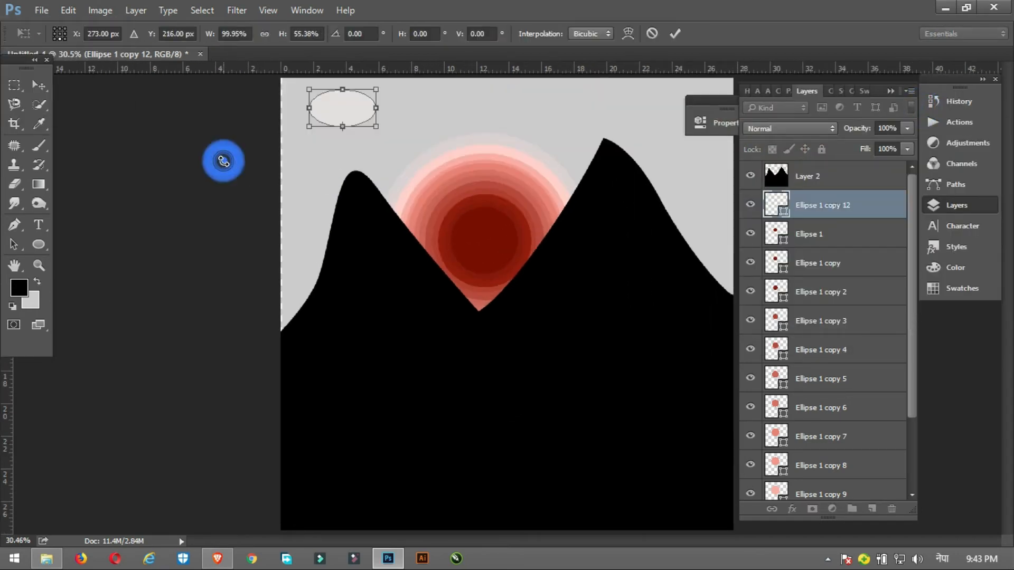
key("Return")
left_click(222, 161)
- Duplicate the off-white ellipse six times and arrange the copies as an overlapping cloud above the left peak
left_click_drag(353, 105, 394, 107)
mouse_move(394, 108)
left_mouse_down()
mouse_move(384, 124)
mouse_move(413, 113)
left_mouse_up()
left_click_drag(413, 113, 338, 123)
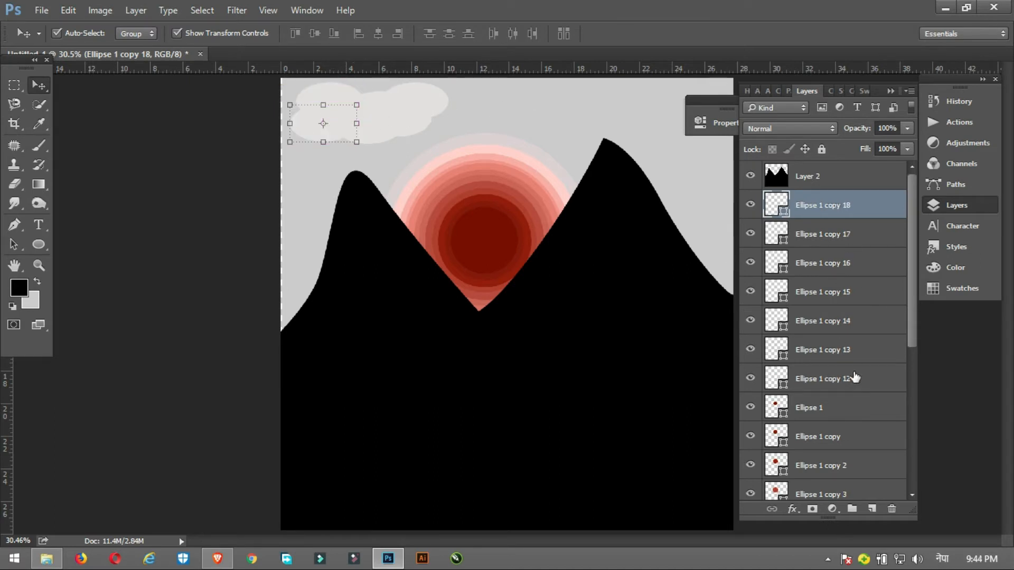
- Merge the seven cloud ellipse layers into one shape layer and scale the cloud down around its center
left_click_drag(854, 377, 820, 205)
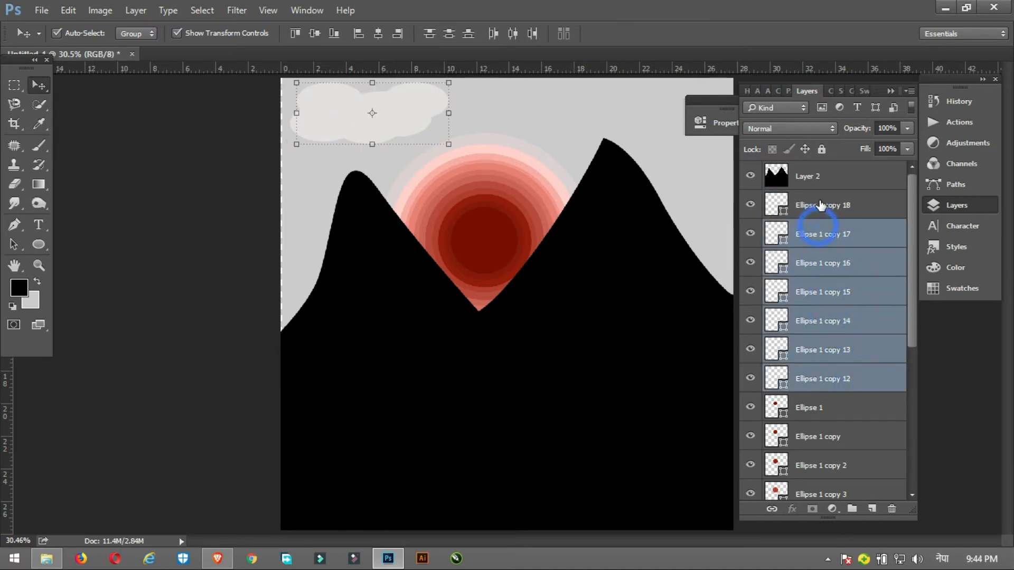
left_click(820, 205, "shift")
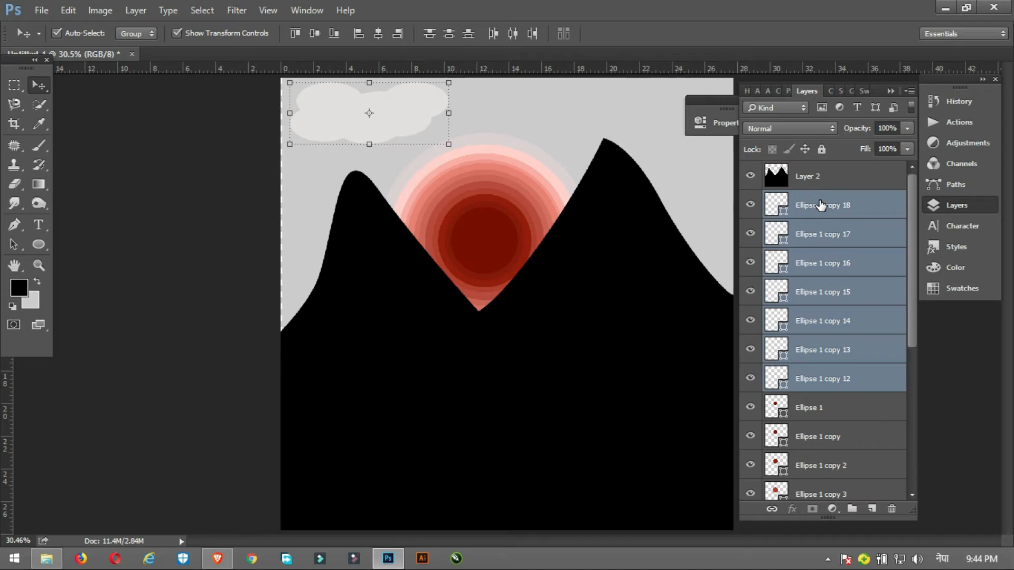
key("ctrl+e")
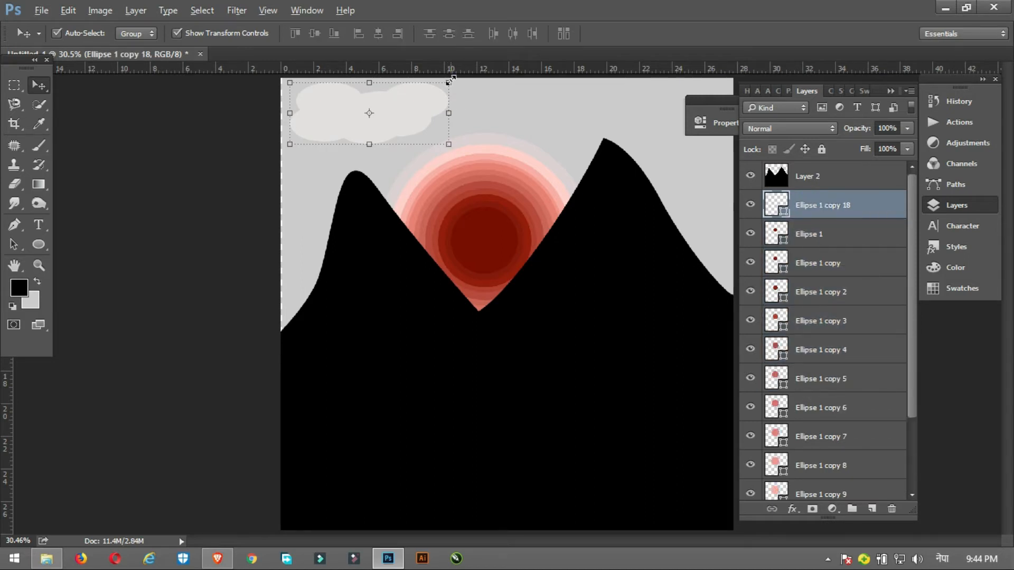
left_click_drag(450, 81, 428, 90)
key("Return")
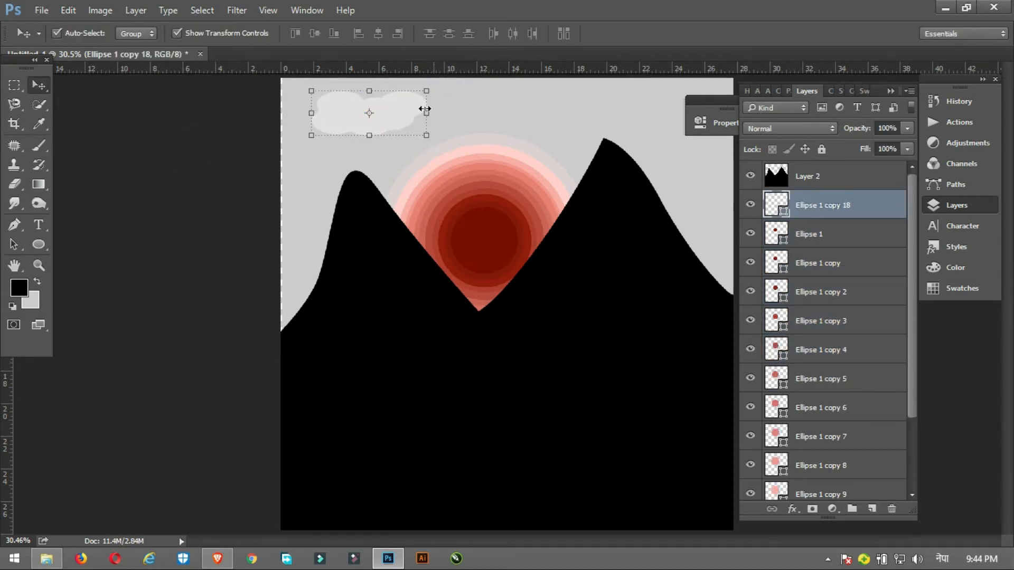
- Try flipping the cloud vertically and flip it back to its original orientation
key("ctrl+t")
right_click(402, 111)
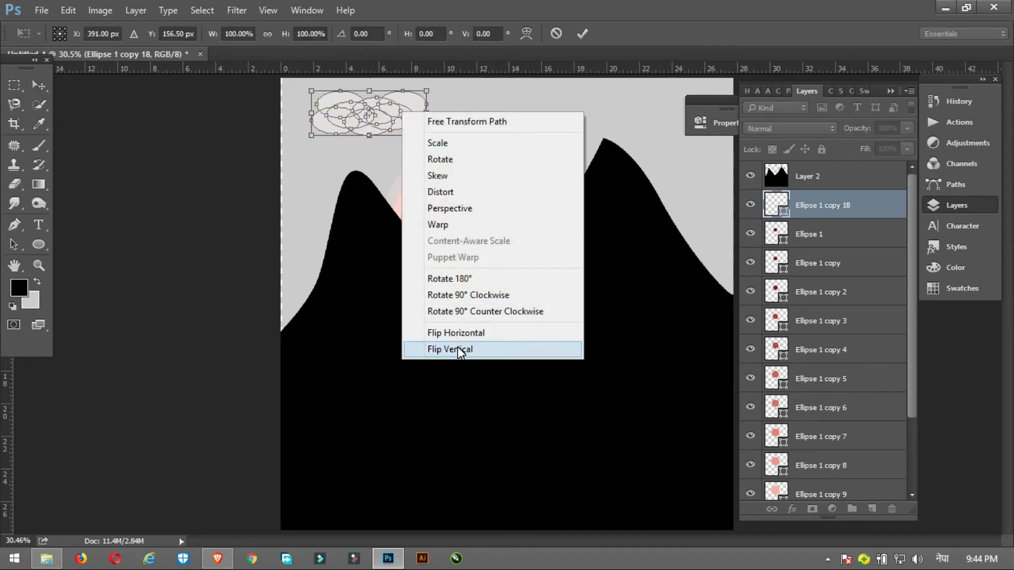
left_click(457, 350)
right_click(408, 122)
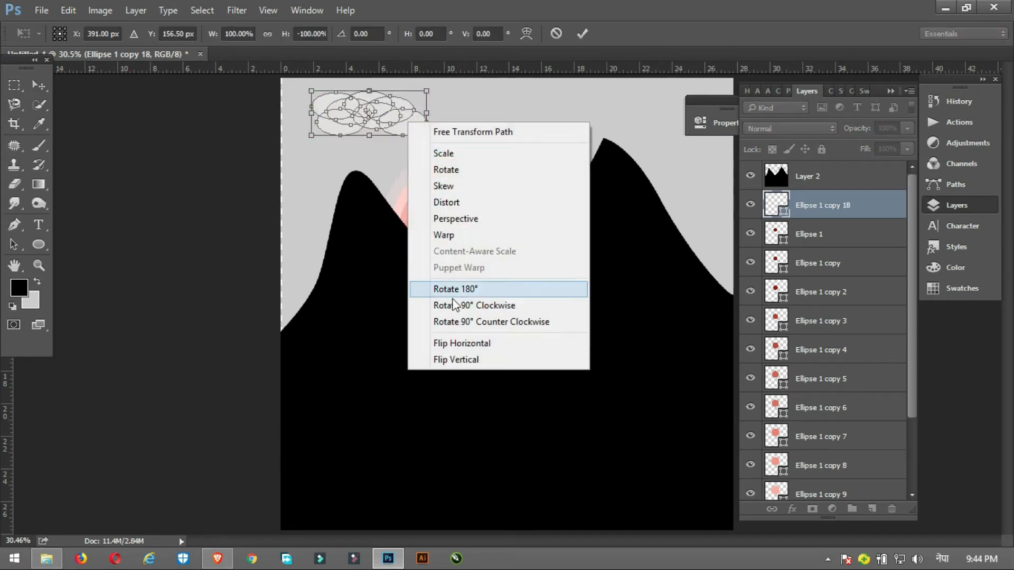
left_click(460, 360)
key("Return")
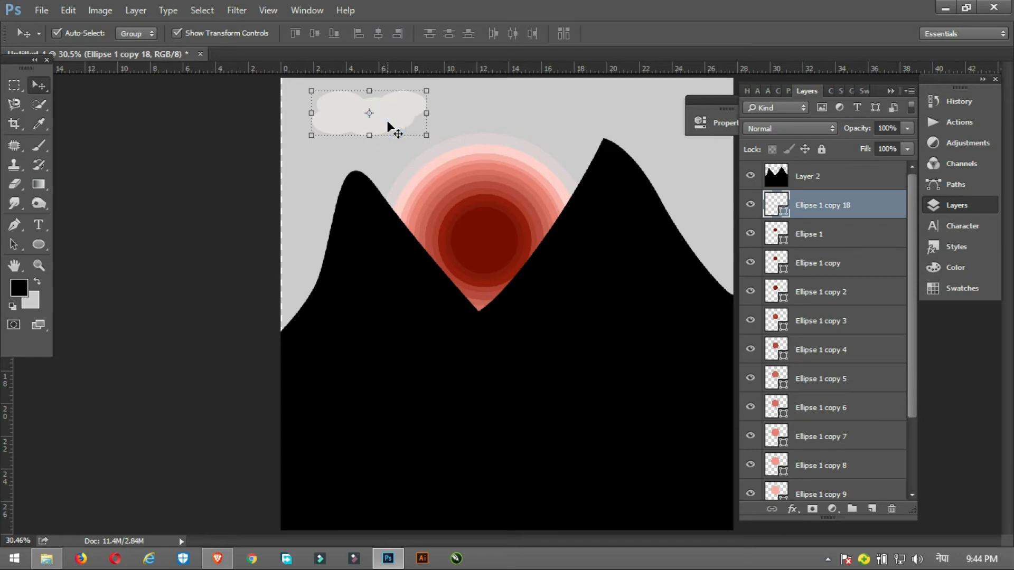
- Rasterize the cloud layer, delete its lower half with a rectangular selection to flatten the base, and deselect
key("m")
left_click_drag(308, 115, 449, 147)
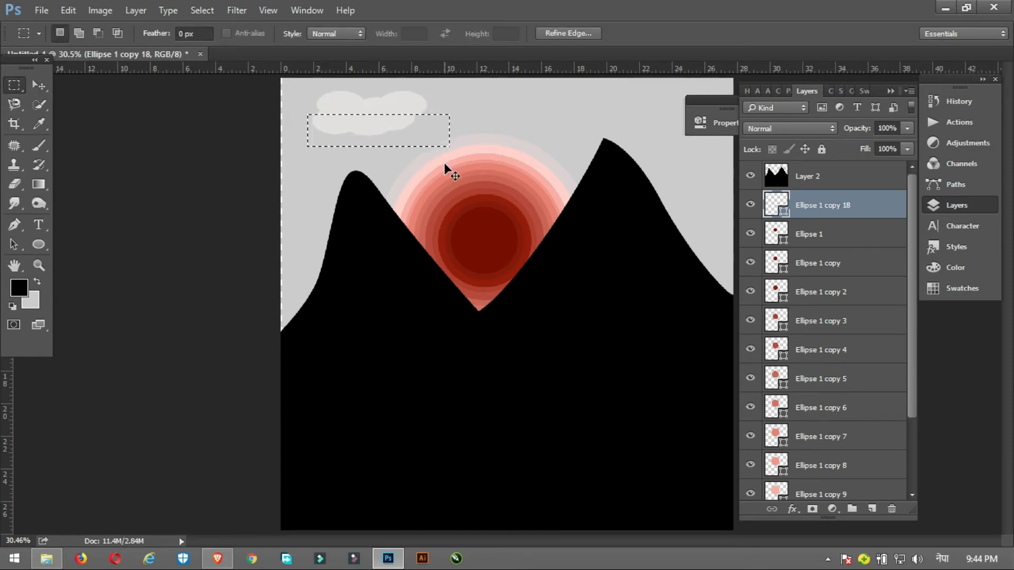
right_click(810, 207)
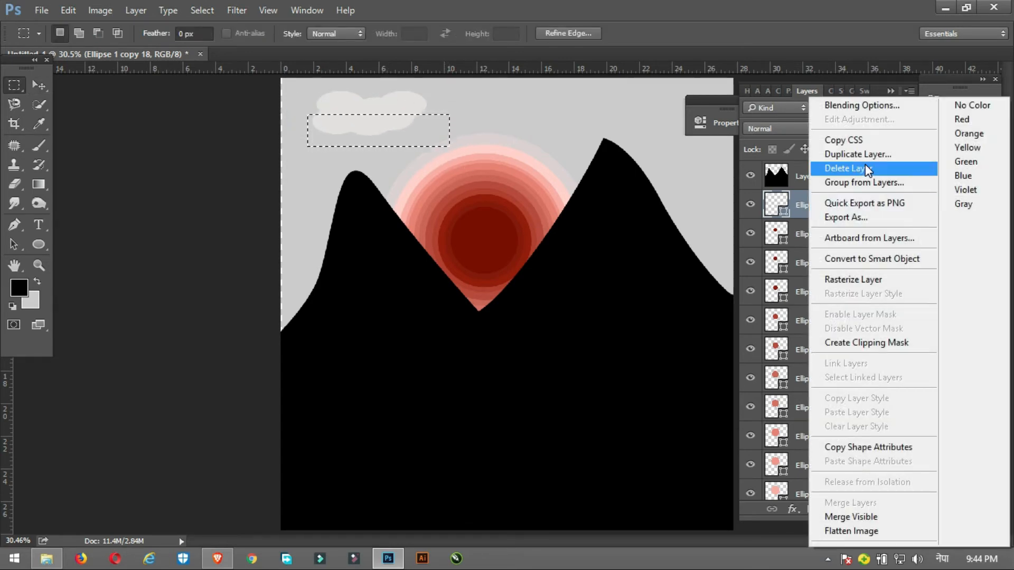
left_click(860, 277)
key("Delete")
key("ctrl+d")
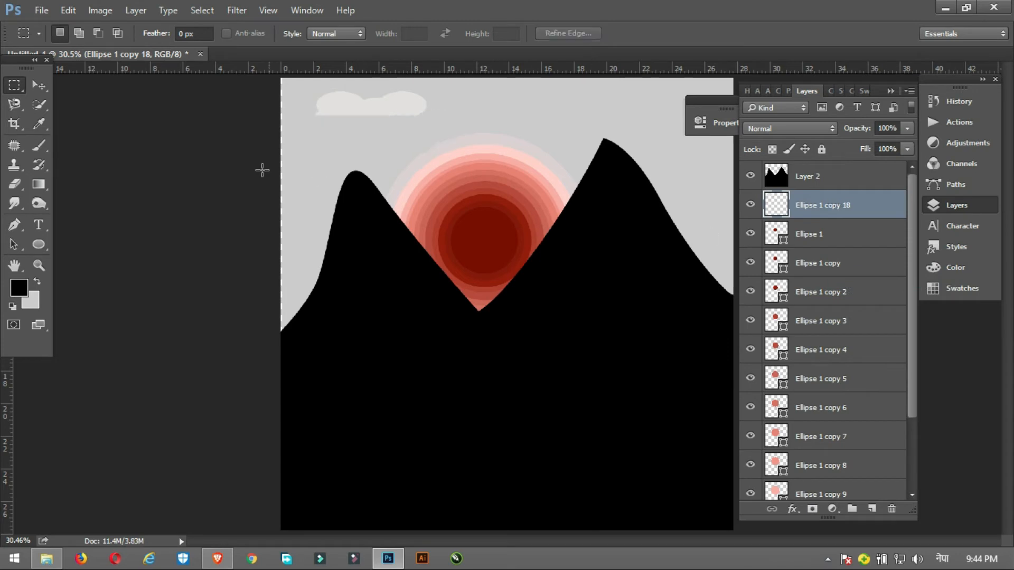
- Duplicate the flat-bottomed cloud and overlap the two side by side as a wider cloud above the left peak
left_click(39, 85)
left_click_drag(415, 108, 457, 117)
- Scale both overlapping clouds down together and place two small cloud copies, one over the sun's upper edge and one beside the left slope
left_click(797, 240, "shift")
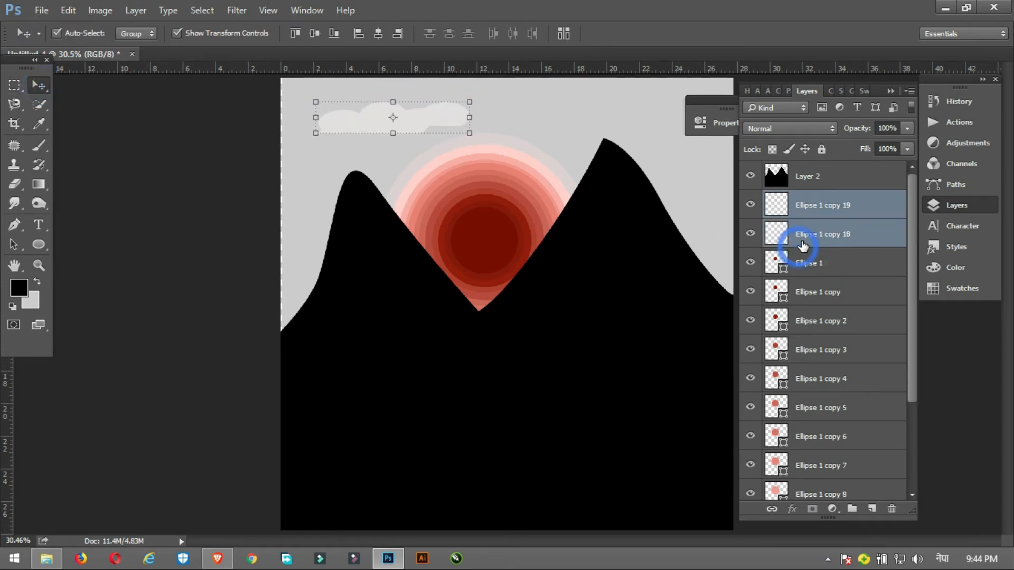
key("e")
key("v")
mouse_move(470, 101)
left_mouse_down()
mouse_move(399, 139)
mouse_move(416, 242)
mouse_move(436, 160)
left_mouse_up()
key("Return")
left_click(401, 120)
left_click(416, 117)
- Merge the two overlapping upper cloud layers into one and enlarge the merged cloud across the upper-left sky
left_click(806, 235, "ctrl")
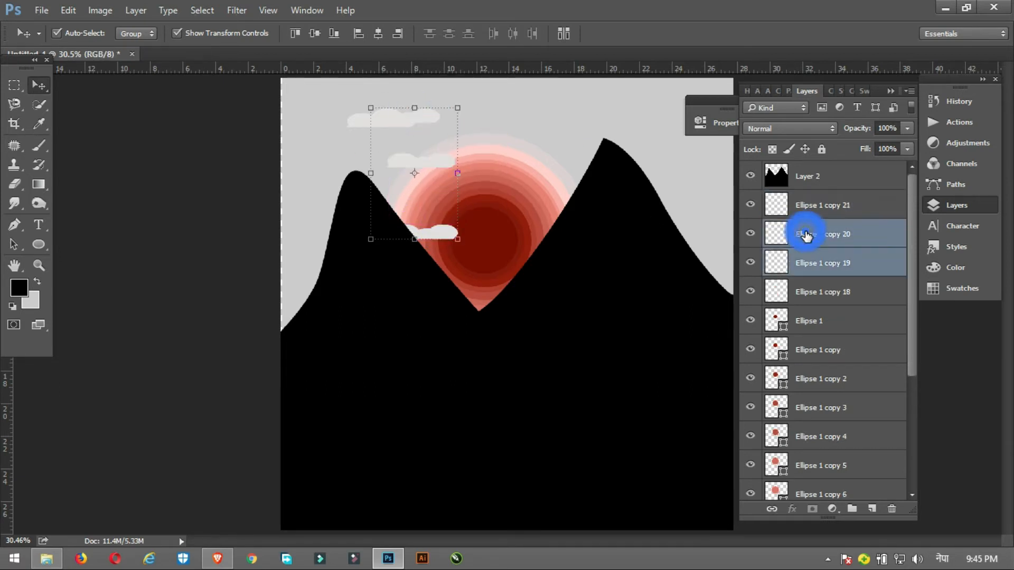
left_click(813, 204)
left_click(816, 295)
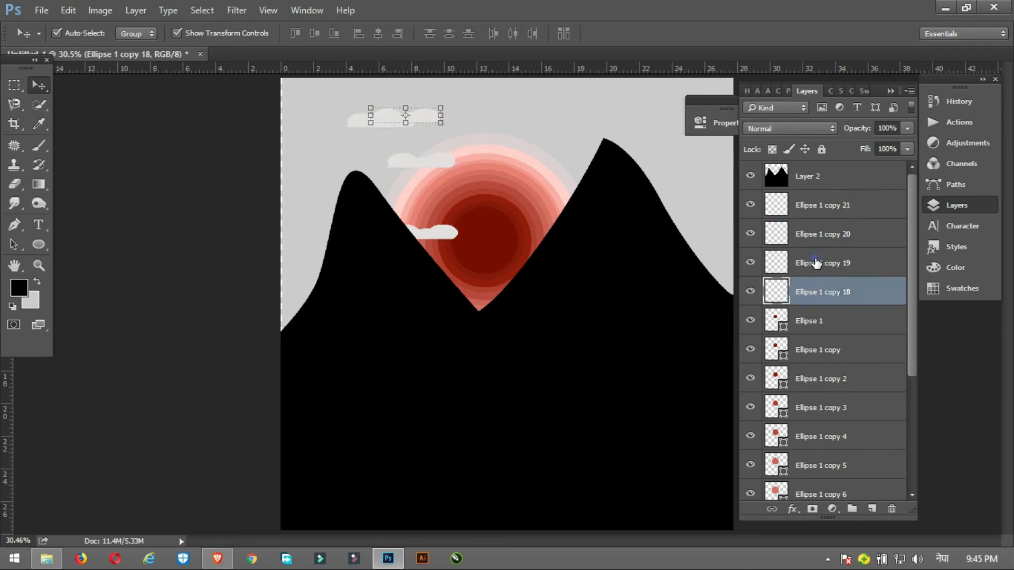
left_click(816, 264)
left_click(818, 294, "ctrl")
key("ctrl+e")
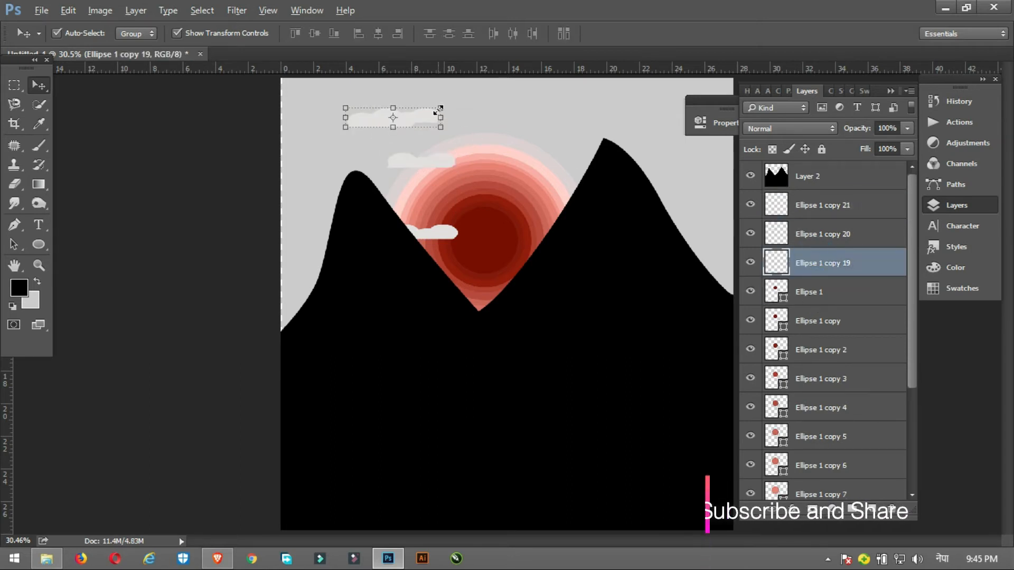
left_click_drag(440, 107, 460, 98)
key("Return")
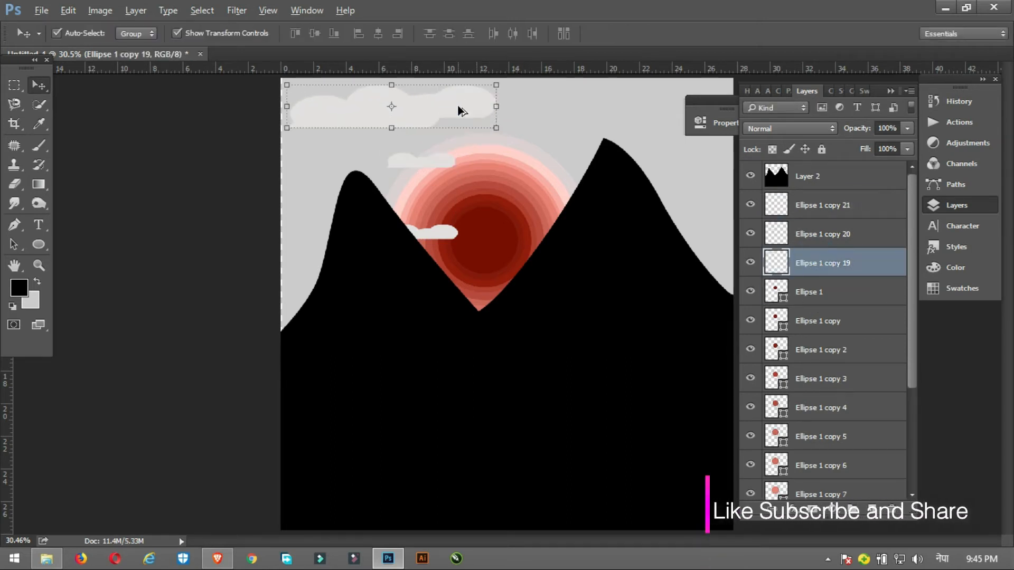
- Duplicate the large cloud across the right peak at about 84% size, with its layer above the mountain layer
scroll(460, 104, "down", 2)
left_click_drag(482, 177, 652, 191)
key("ctrl+t")
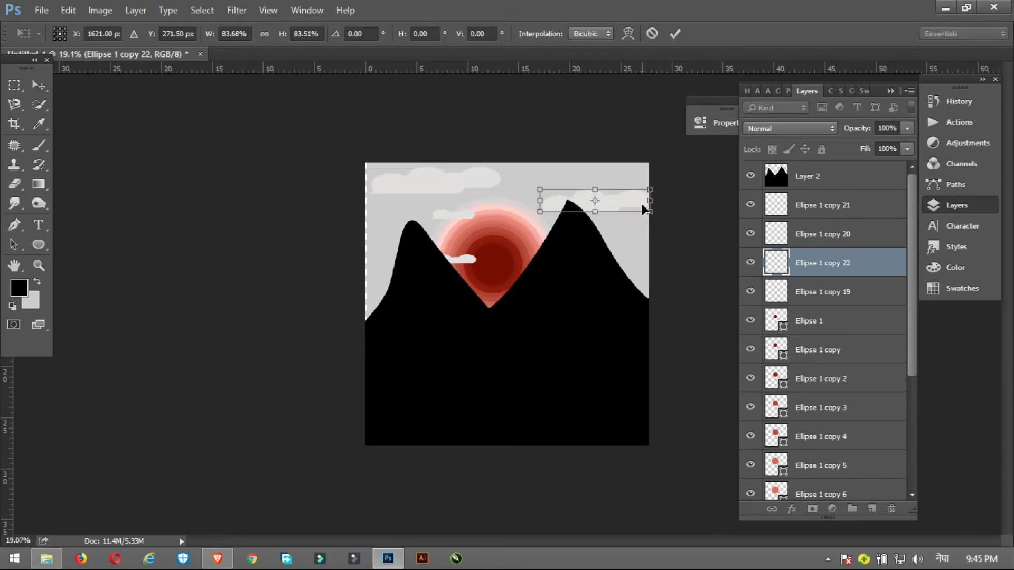
key("Return")
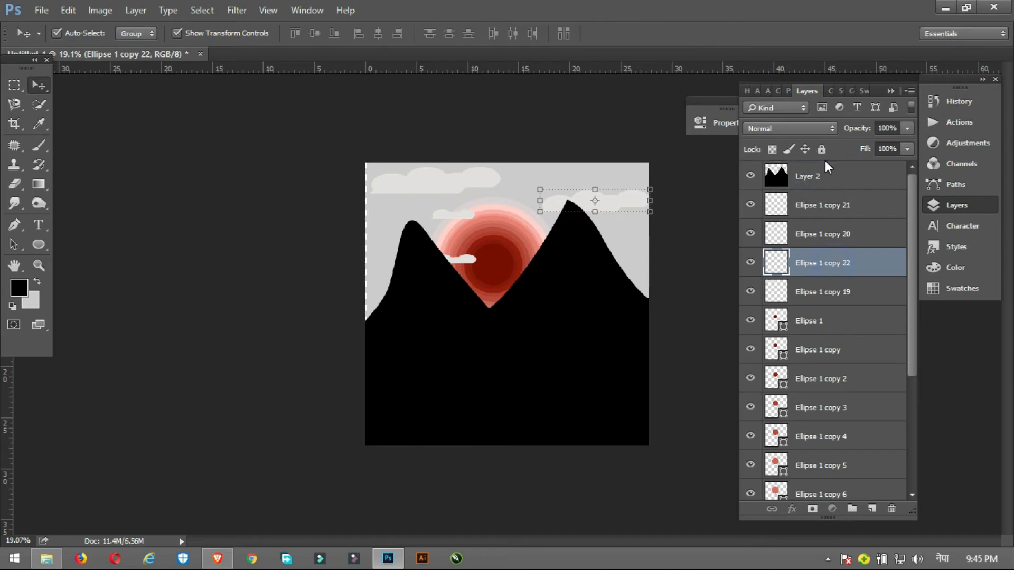
left_click_drag(825, 269, 823, 169)
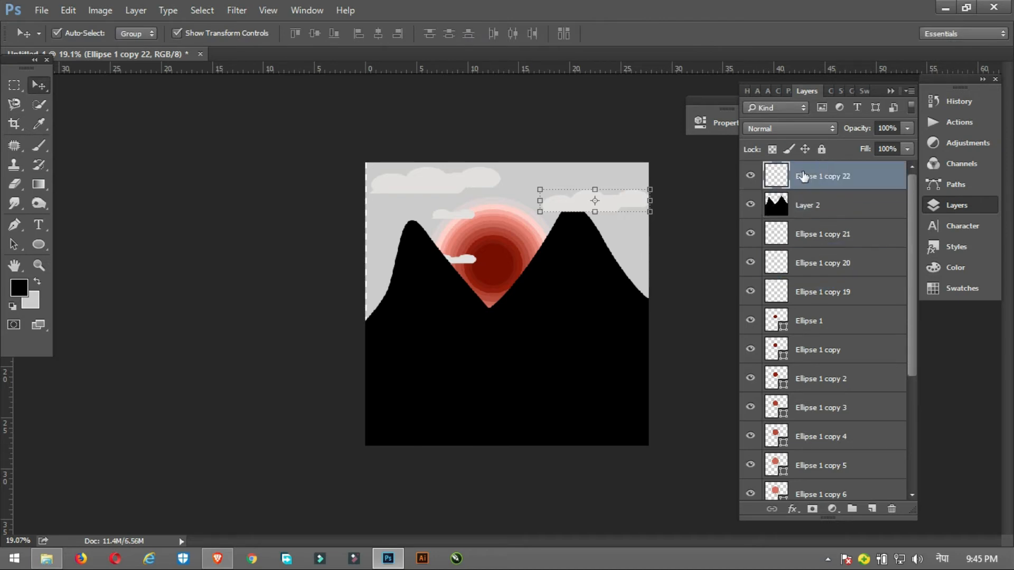
- Add a Gradient Overlay style to the mountain layer using the black-to-light-gray gradient preset
left_click(780, 206)
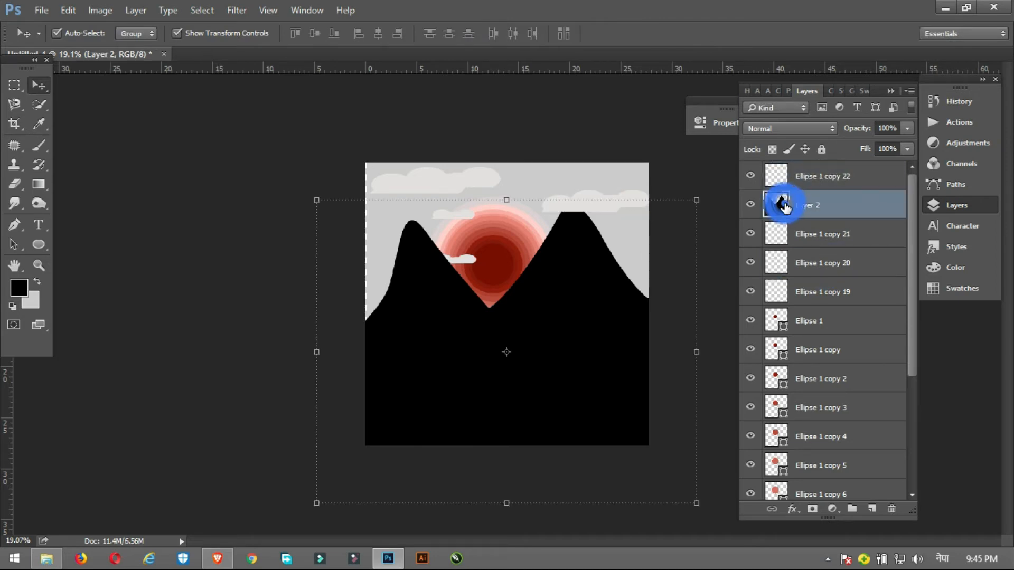
right_click(809, 207)
key("Escape")
key("space")
double_click(809, 207)
left_click_drag(522, 22, 948, 137)
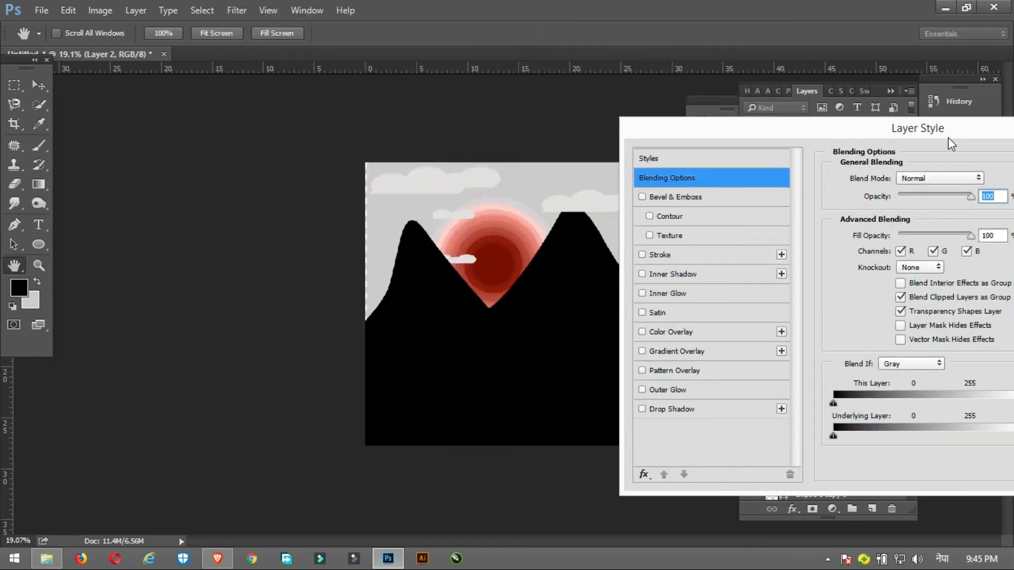
left_click(681, 351)
left_click(966, 214)
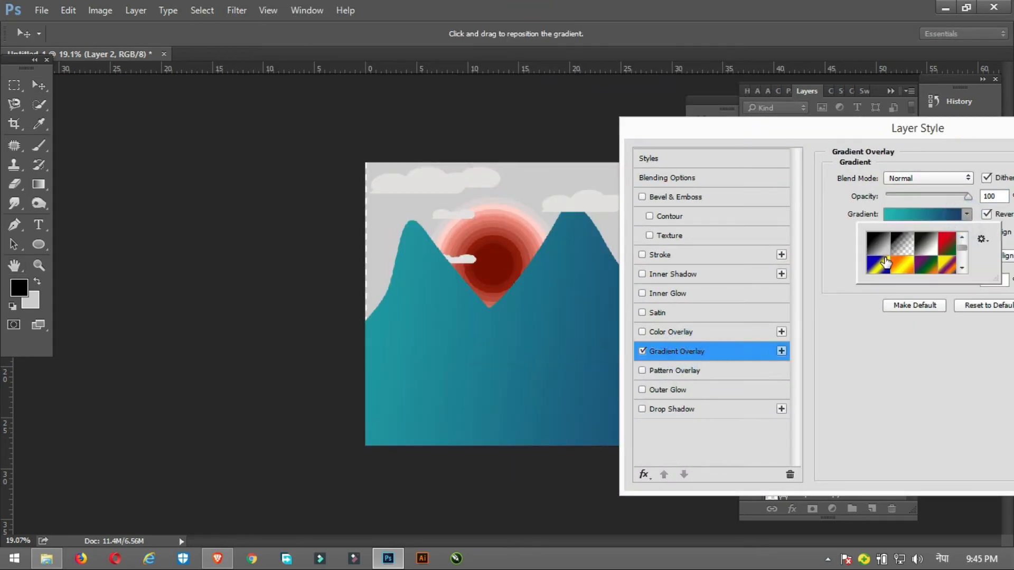
left_click(879, 245)
- Set the mountain's gradient overlay to the Radial style with a 103° angle and 41% scale
left_click_drag(872, 125, 850, 142)
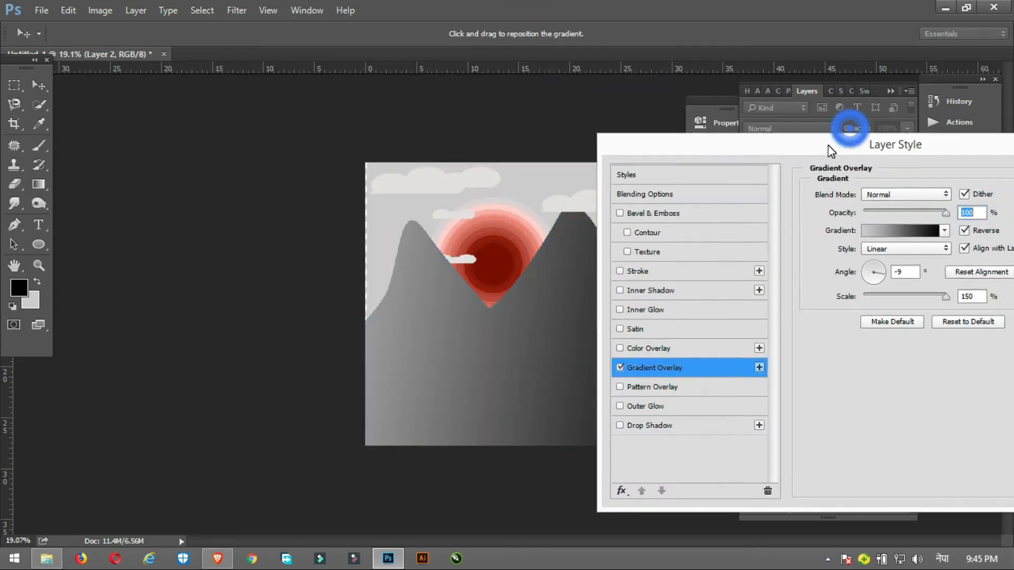
left_click(901, 251)
left_click(894, 271)
left_click_drag(872, 272, 874, 271)
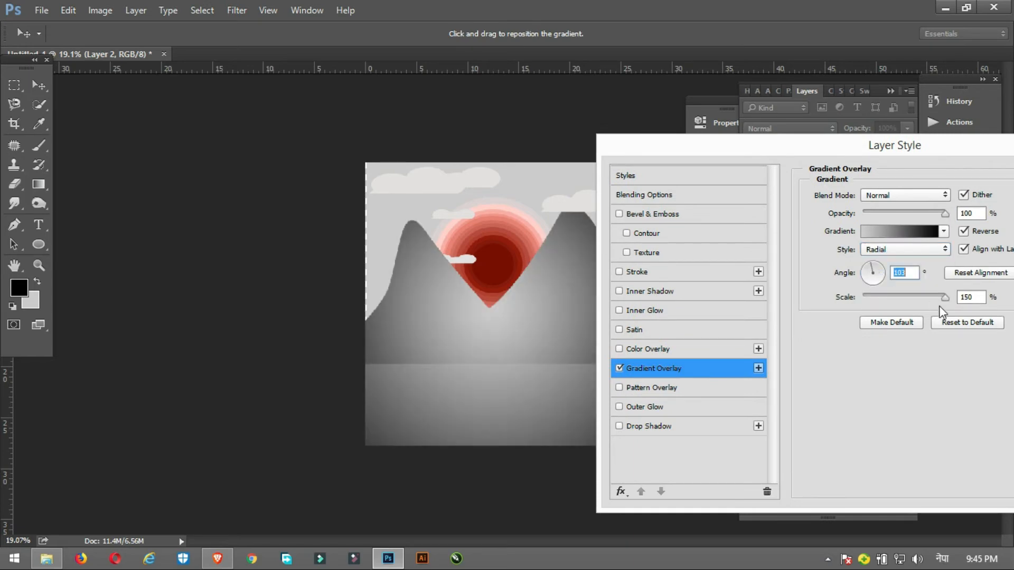
left_click_drag(945, 297, 877, 304)
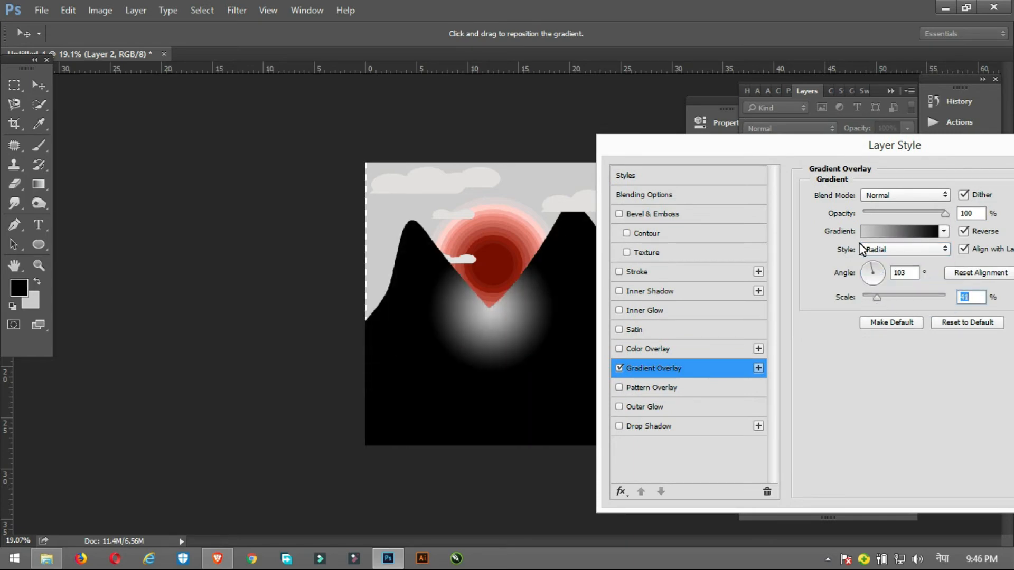
- Recolor the gradient's light gray end stop with a dark red sampled from the sun
left_click(870, 231)
left_click(523, 310)
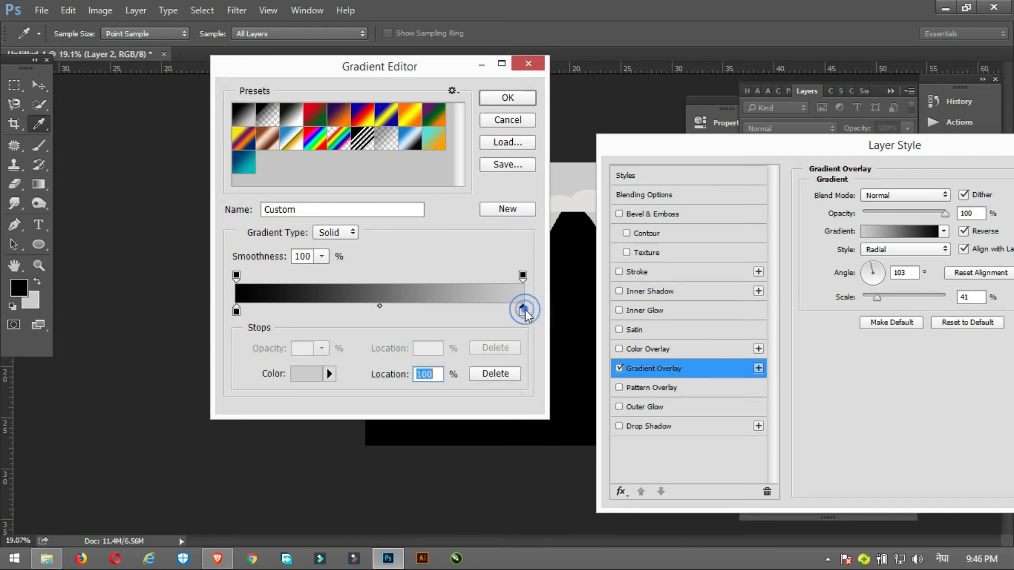
left_click_drag(423, 66, 805, 74)
left_click(693, 381)
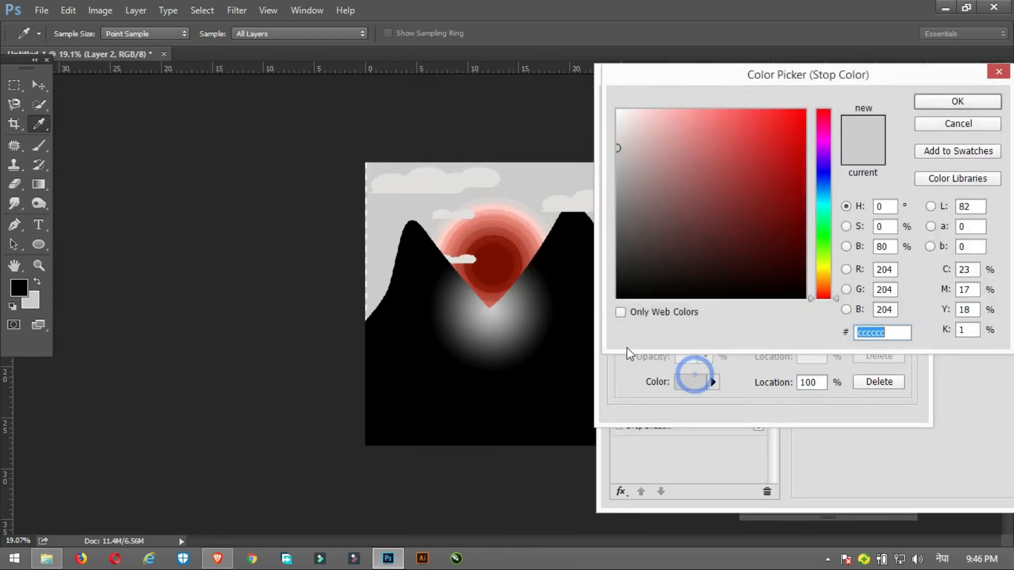
left_click(491, 290)
left_click(966, 99)
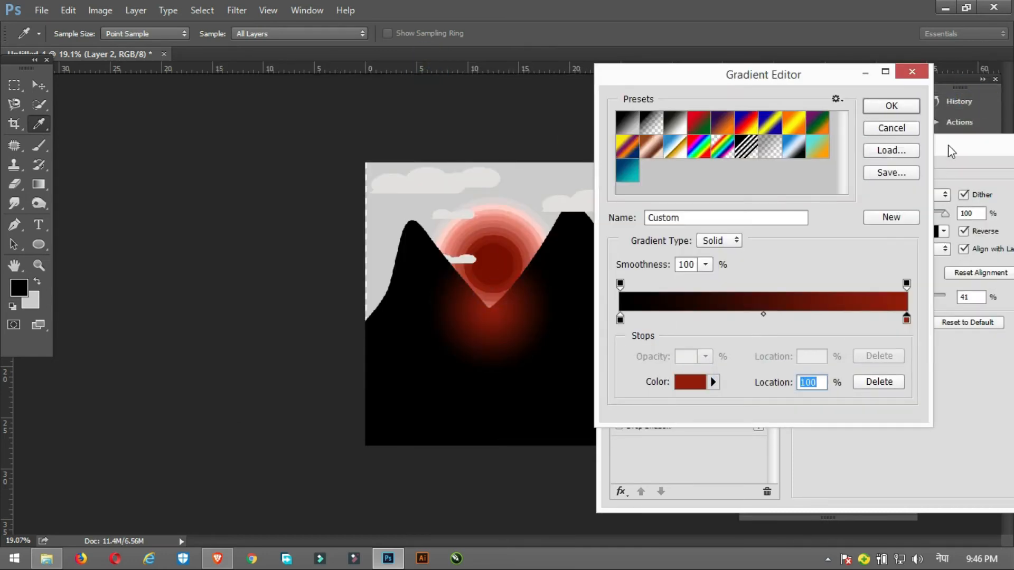
left_click(896, 107)
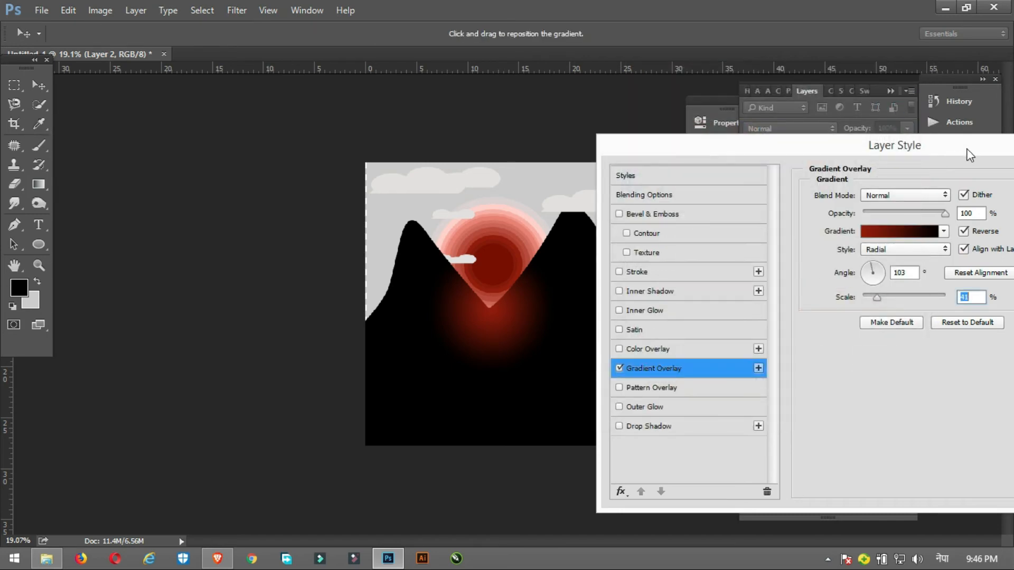
- Apply the gradient overlay style and nudge the mountain layer slightly up and to the right
left_click_drag(966, 150, 856, 148)
left_click(982, 169)
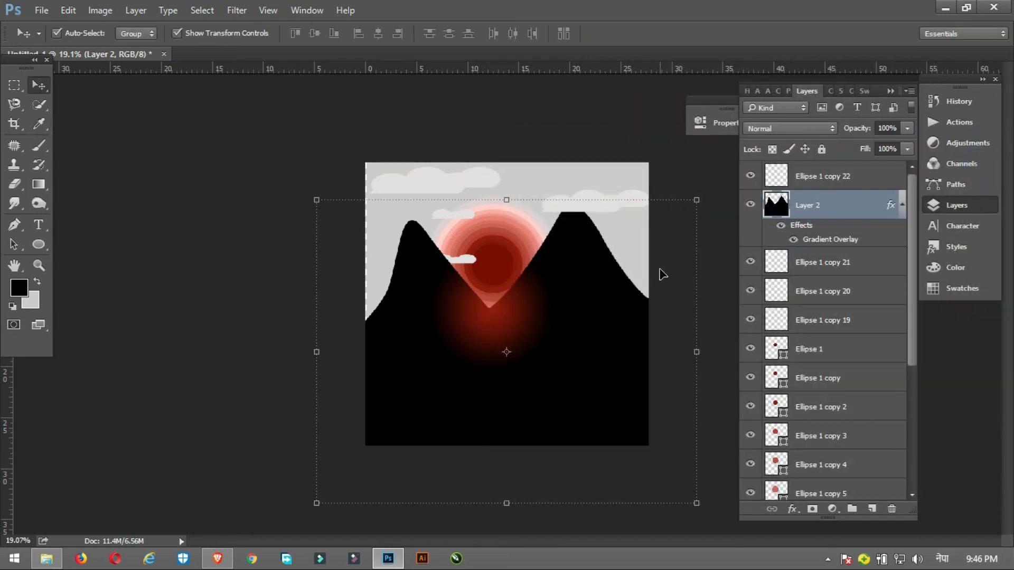
left_click_drag(535, 309, 538, 310)
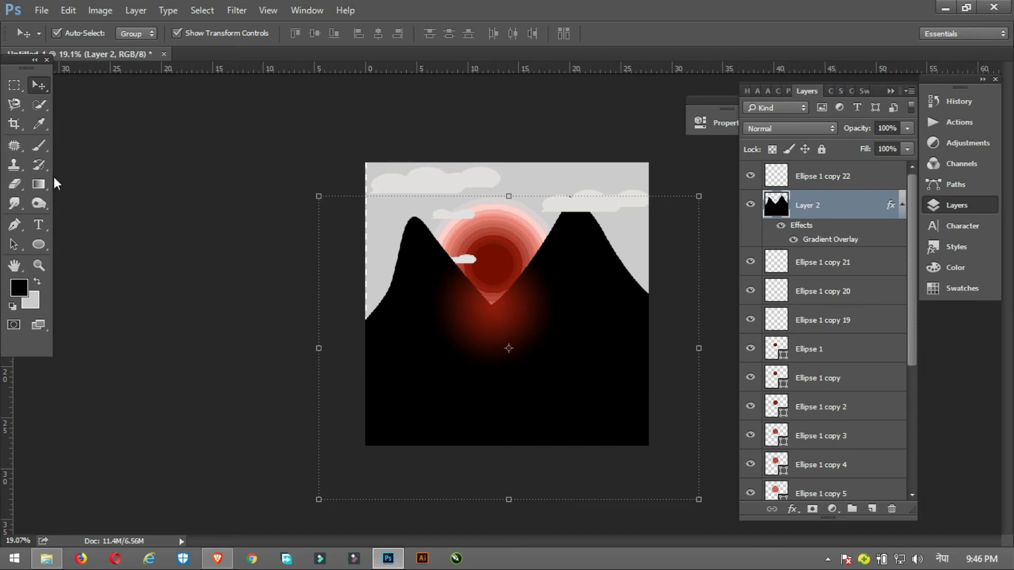
- Paint one soft 1200 px dab of salmon red sampled from the sun on a new layer above the mountain, near its base
key("i")
left_click(507, 251)
key("b")
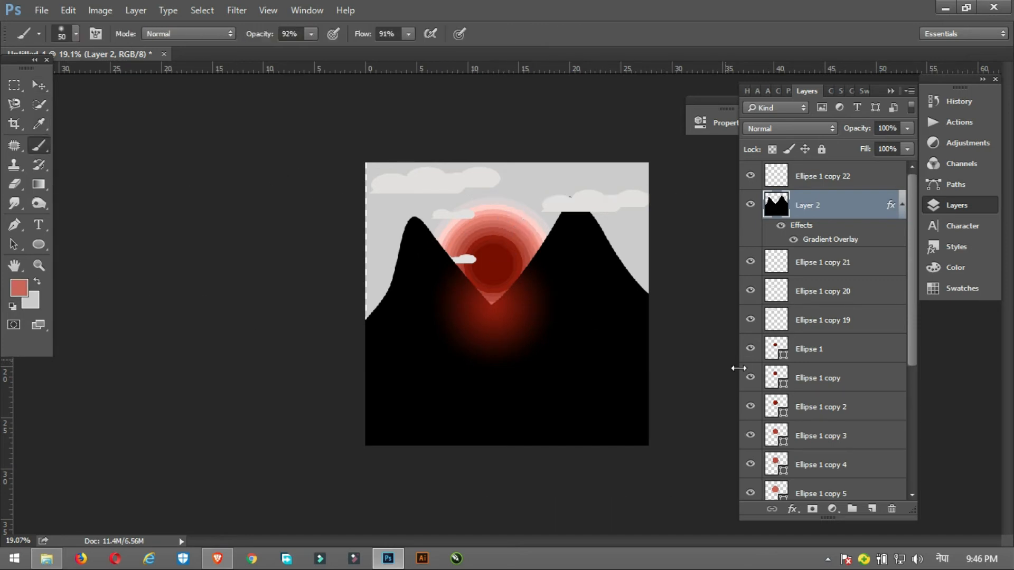
left_click(872, 509)
left_click(511, 396)
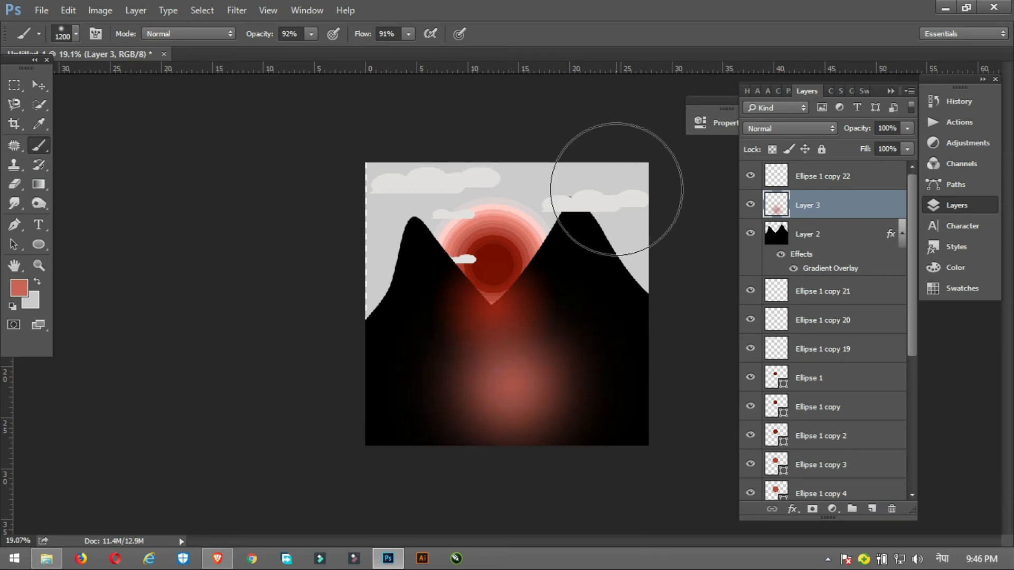
- Narrow the salmon dab to about 47% width, tilt it about 11° and place it below the sun
key("ctrl+t")
left_click_drag(651, 347, 571, 355)
left_click_drag(374, 350, 464, 357)
left_click_drag(532, 375, 476, 380)
left_click_drag(524, 236, 546, 251)
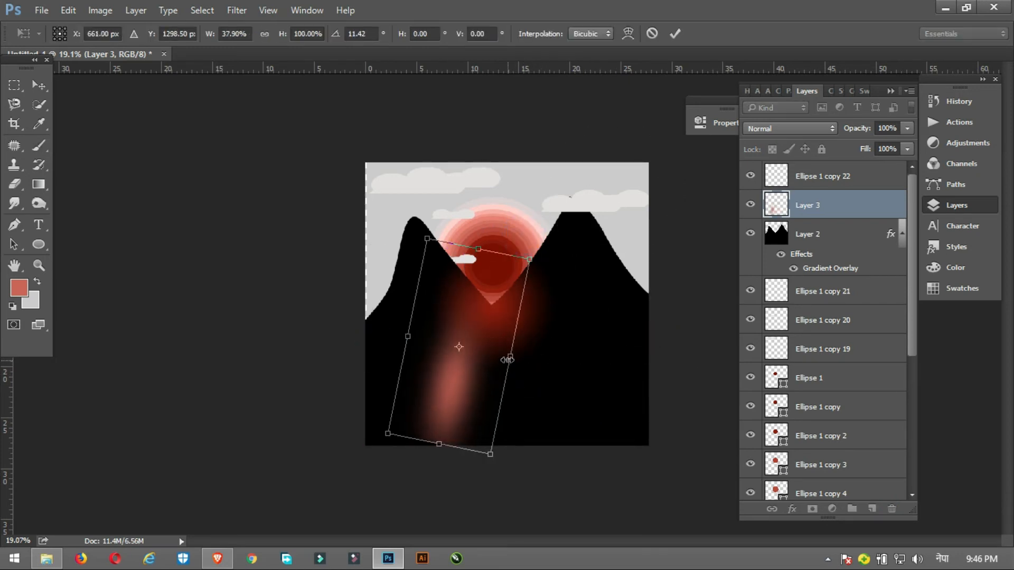
left_click_drag(510, 357, 536, 361)
left_click_drag(470, 397, 470, 370)
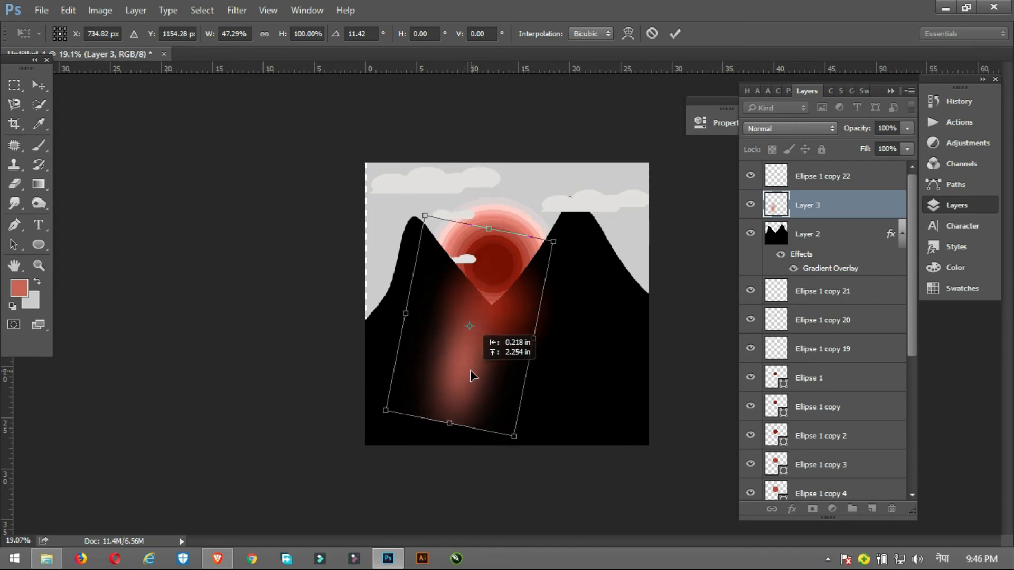
key("Return")
- Set the brush opacity to 69% and apply a Gaussian Blur to the salmon dab
key("b")
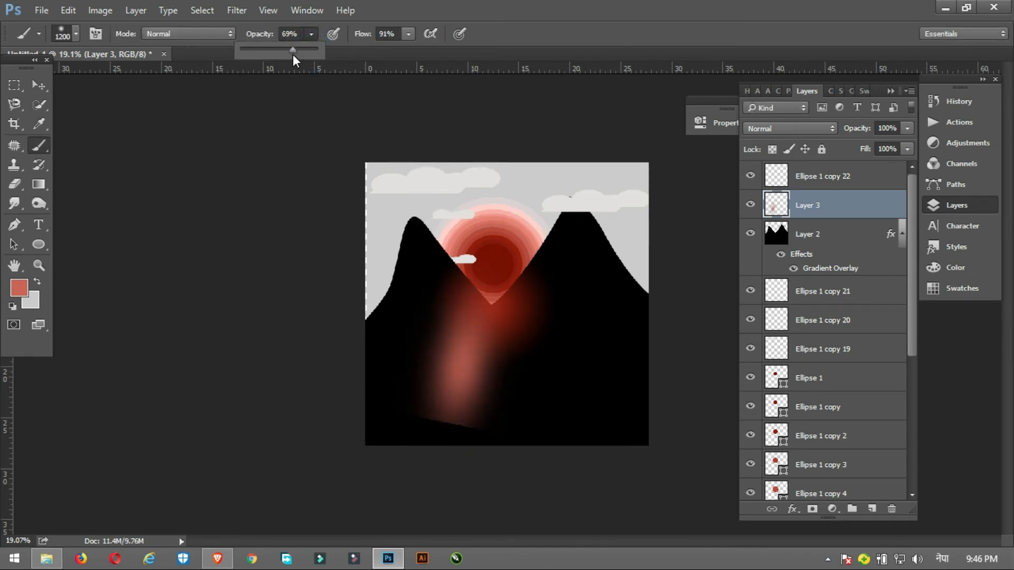
left_click(236, 10)
mouse_move(393, 177)
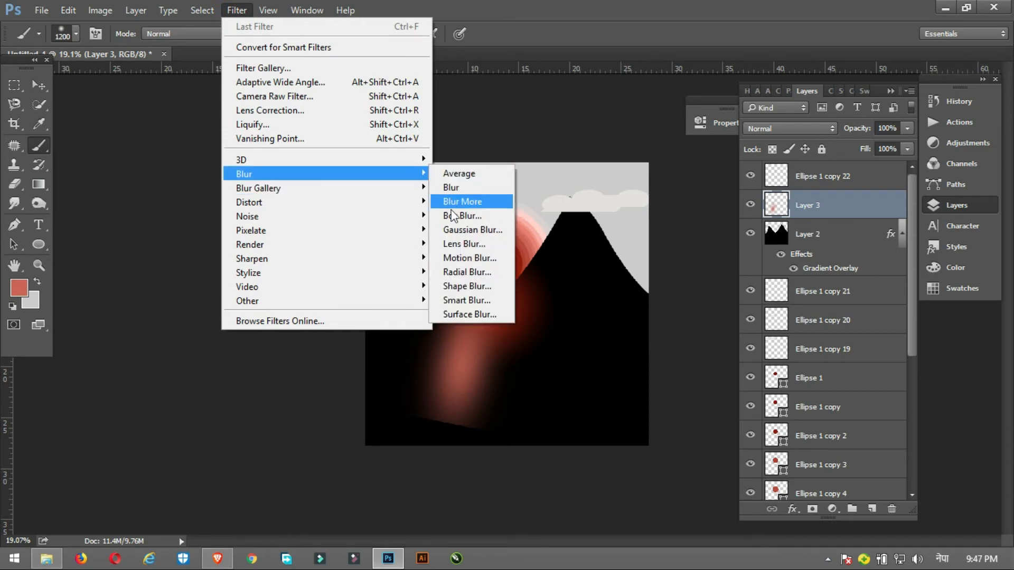
left_click(471, 230)
left_click_drag(737, 375, 806, 379)
left_click(871, 178)
- Widen the blurred glow to about 163% and rotate it to about 1.5° over the mountain's lower half
left_click(41, 83)
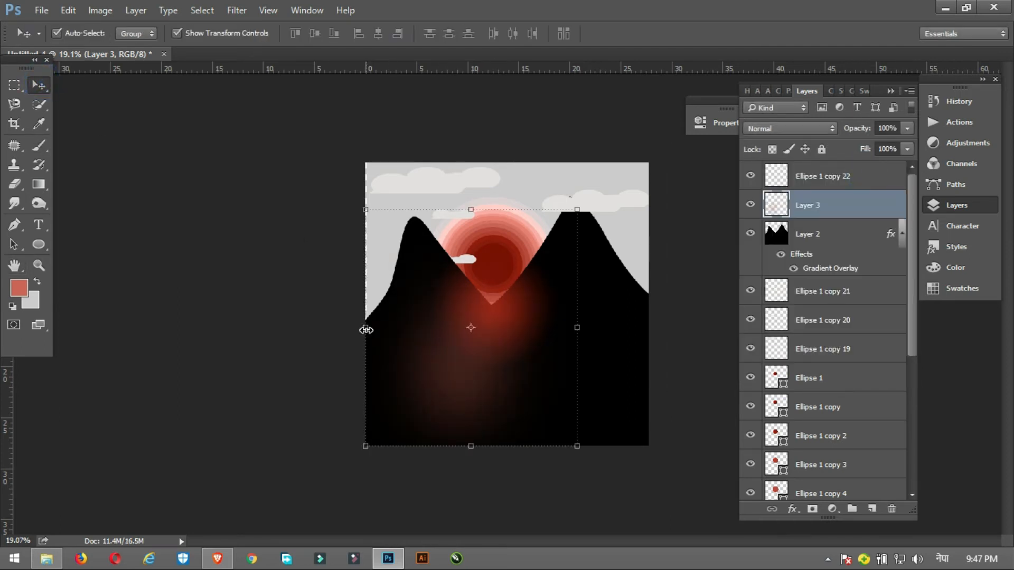
left_click_drag(366, 330, 413, 347)
left_click_drag(586, 462, 557, 475)
left_click_drag(514, 389, 547, 419)
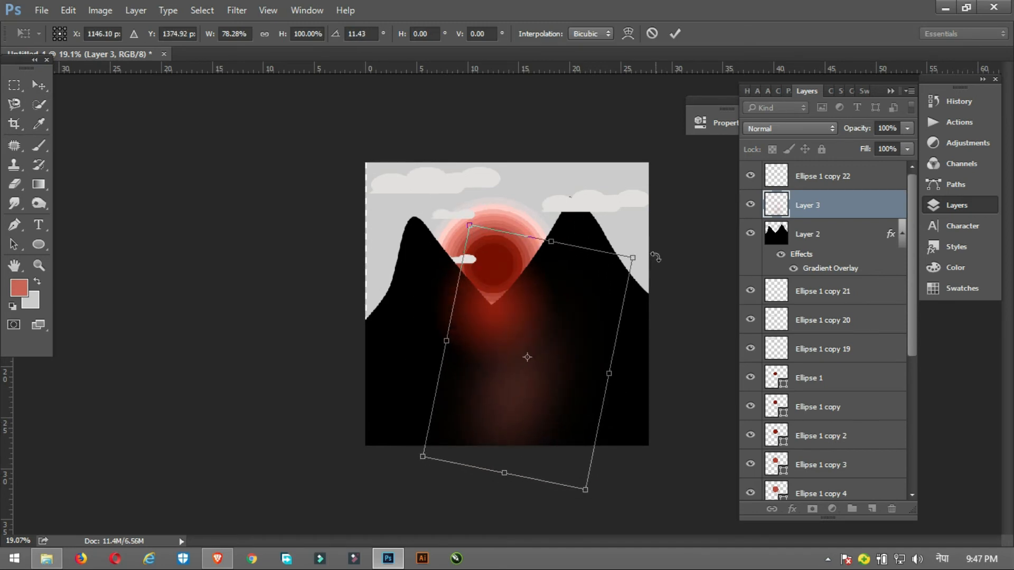
left_click_drag(641, 251, 560, 227)
left_click_drag(524, 402, 498, 401)
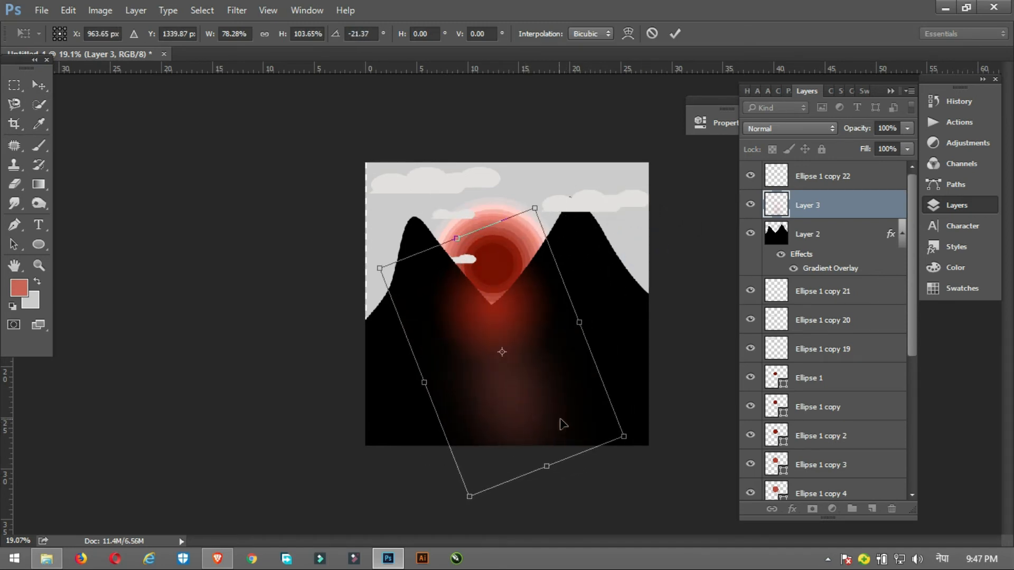
left_click_drag(643, 461, 563, 421)
left_click_drag(586, 355, 735, 405)
left_click_drag(415, 472, 386, 484)
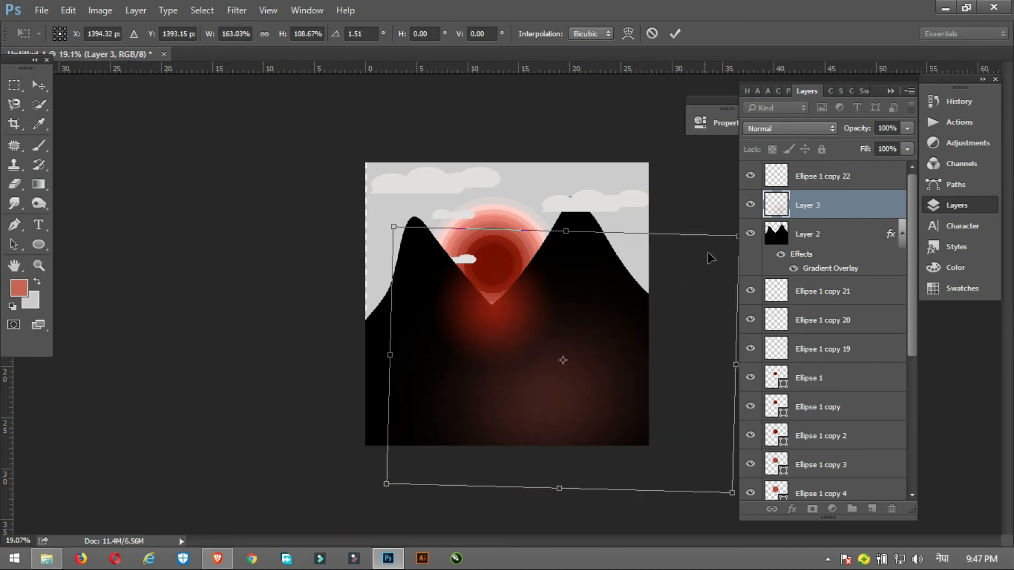
- Distort the glow into a trapezoid, narrow under the sun and flaring far beyond the canvas's lower corners
left_click_drag(395, 227, 493, 264)
left_click_drag(632, 298, 577, 309)
left_click_drag(684, 248, 567, 299)
left_click_drag(438, 275, 444, 303)
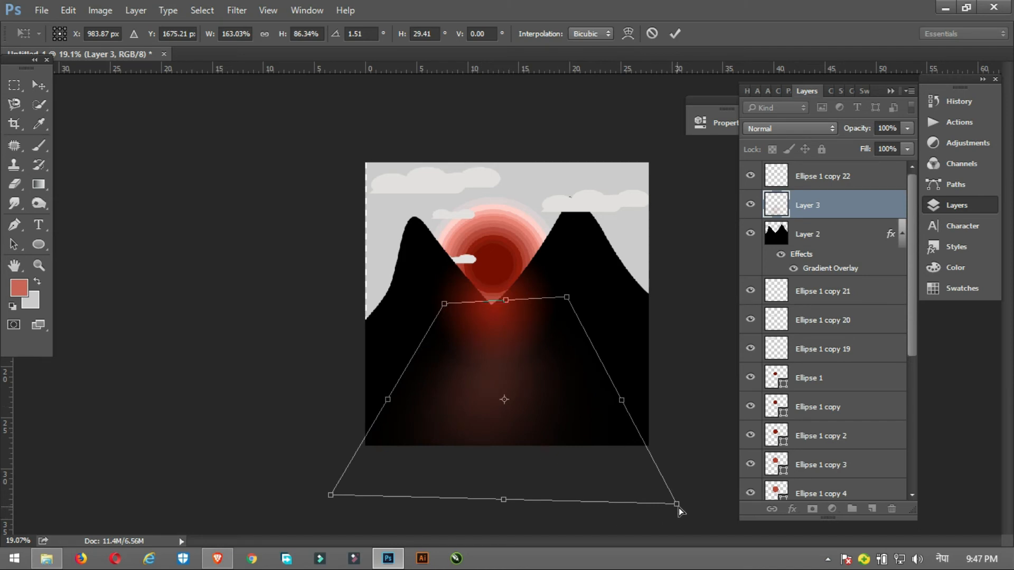
left_click_drag(679, 508, 934, 528)
left_click_drag(332, 498, 198, 530)
key("Return")
left_click(97, 296)
- Duplicate the mountain glow, shrink the copy over the cloud on the right peak and place its layer topmost
left_click(457, 177)
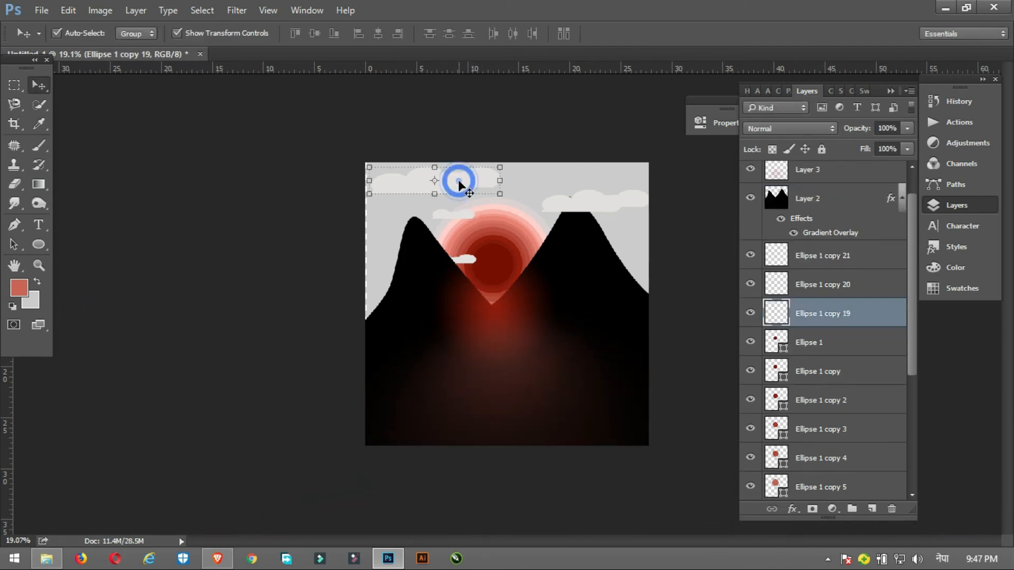
left_click(517, 384)
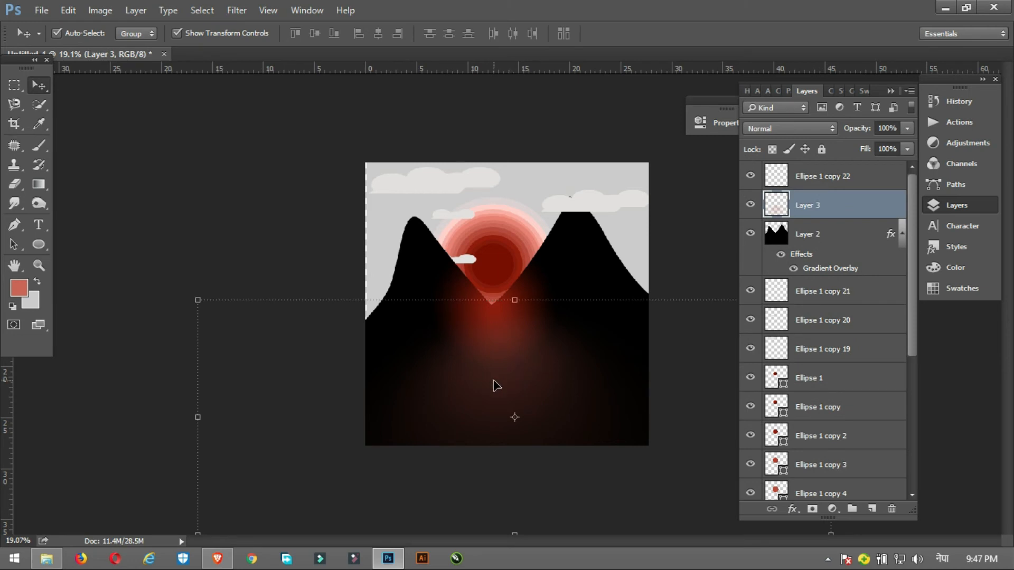
left_click_drag(496, 386, 499, 273)
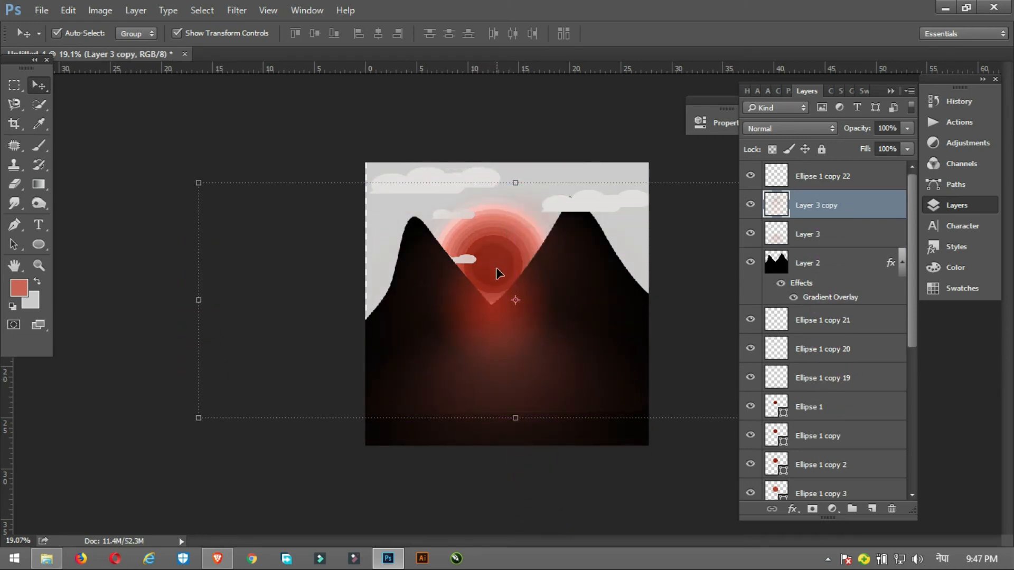
left_click_drag(195, 181, 460, 278)
left_click_drag(533, 317, 607, 222)
key("Return")
left_click_drag(816, 205, 809, 174)
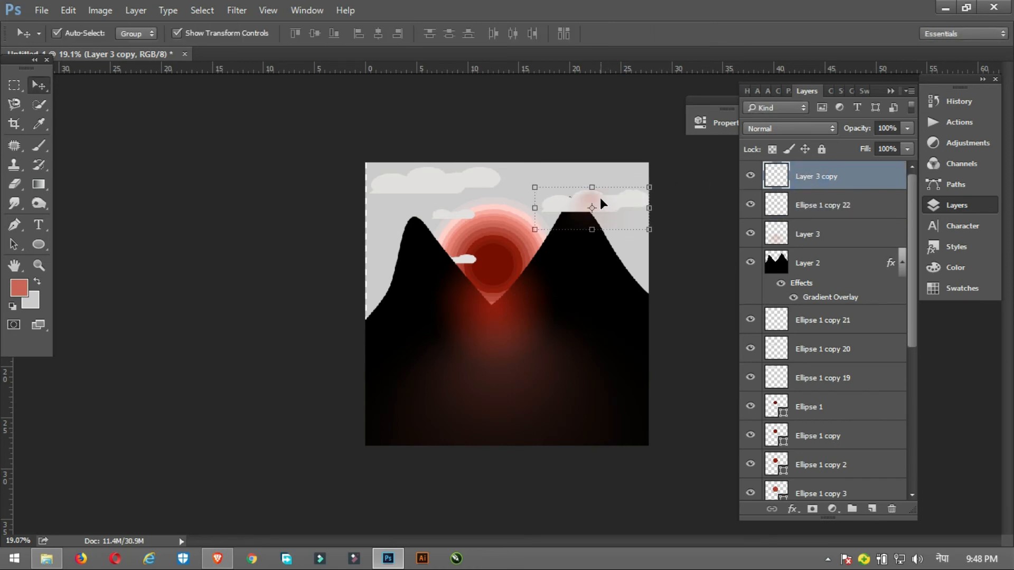
- Duplicate the cloud glow and shrink the copy over the small cloud at the sun's upper left
left_click_drag(594, 199, 459, 210)
key("Return")
key("Return")
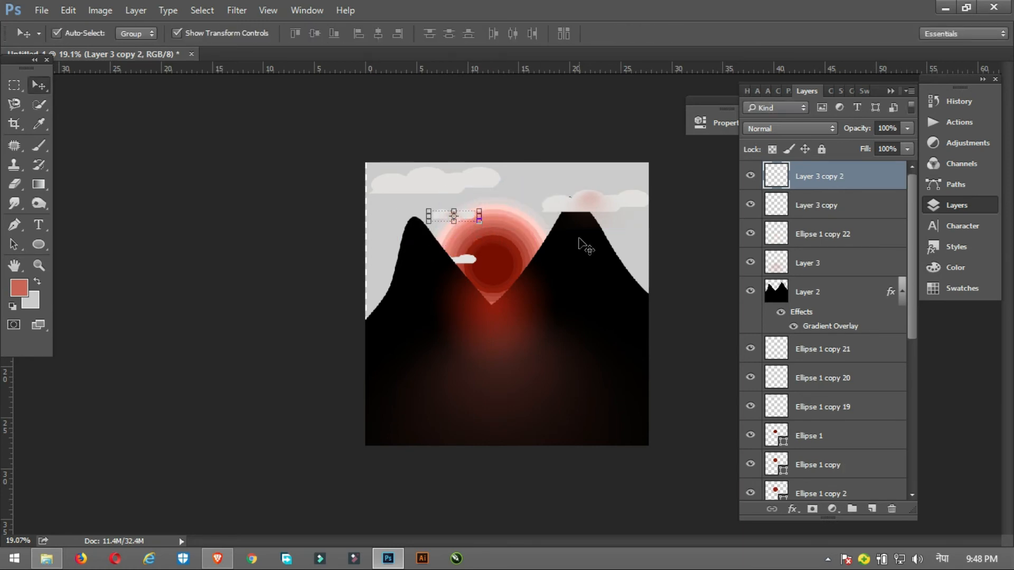
left_click(270, 198)
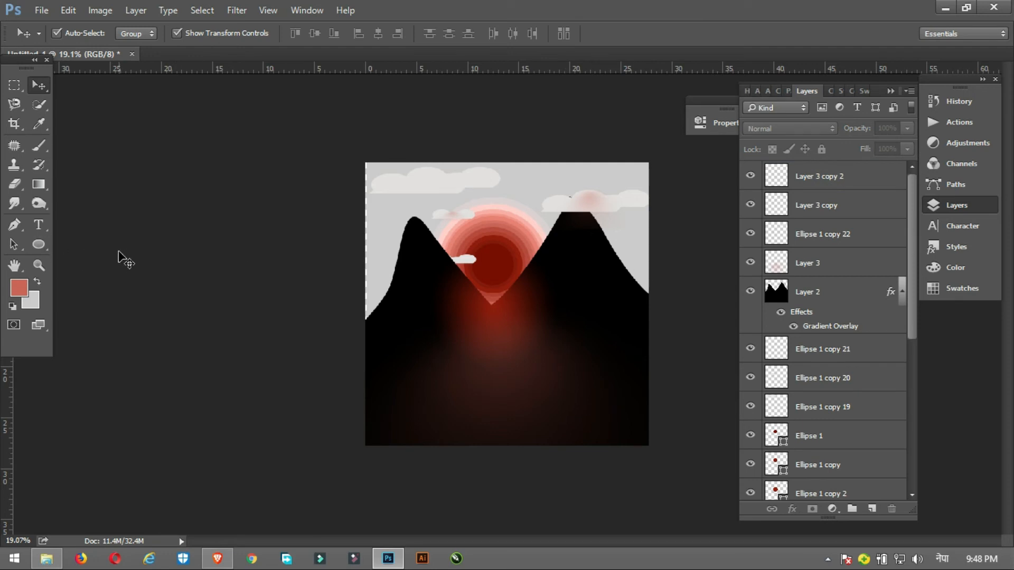
- Target the topmost glow layer and set the brush to 80 px, 26% opacity and 36% flow
key("b")
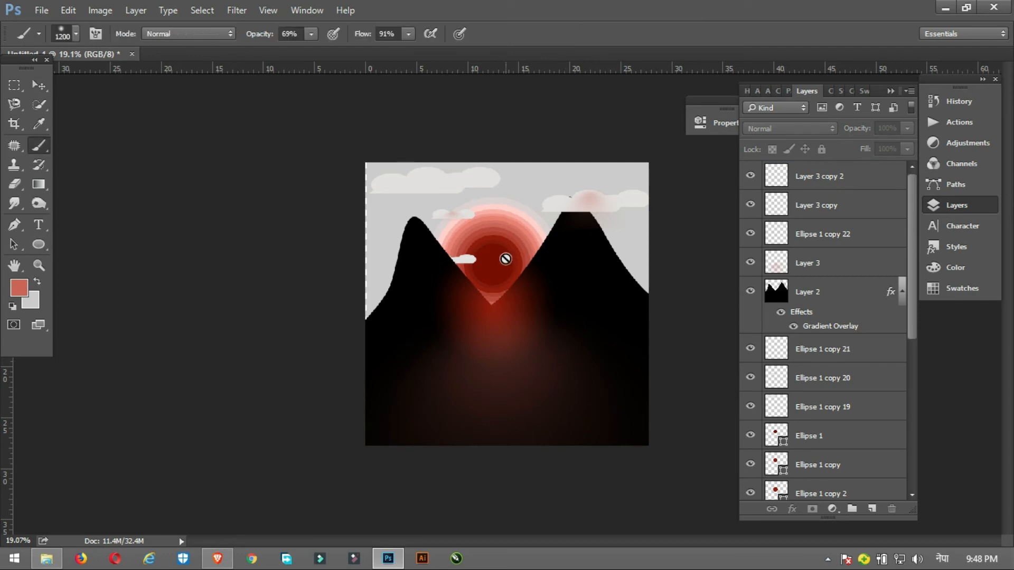
left_click(815, 176)
key("bracketleft")
key("bracketleft")
key("bracketleft")
key("bracketleft")
key("bracketleft")
key("bracketleft")
key("bracketleft")
key("bracketleft")
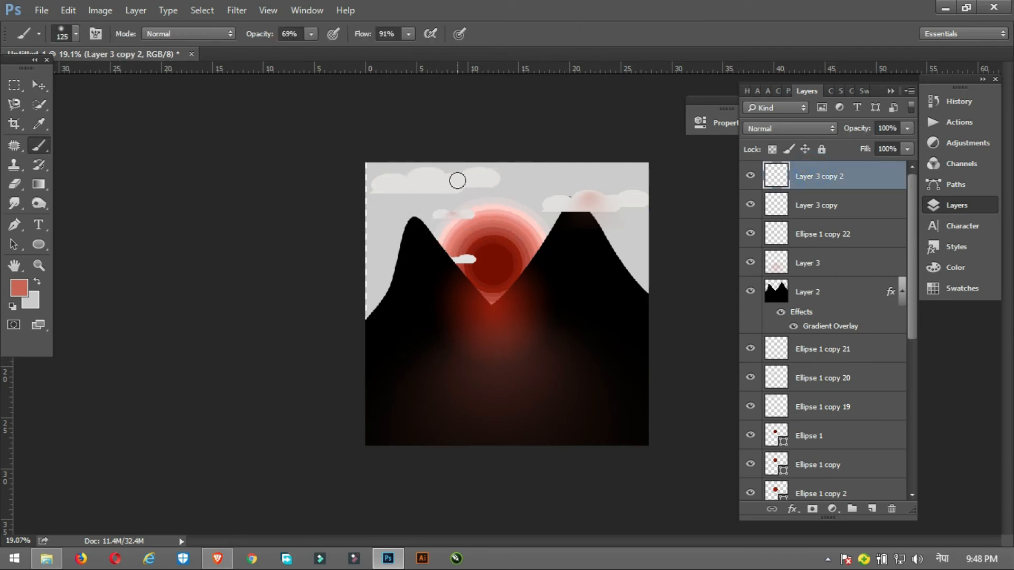
left_click(457, 181)
left_click(312, 34)
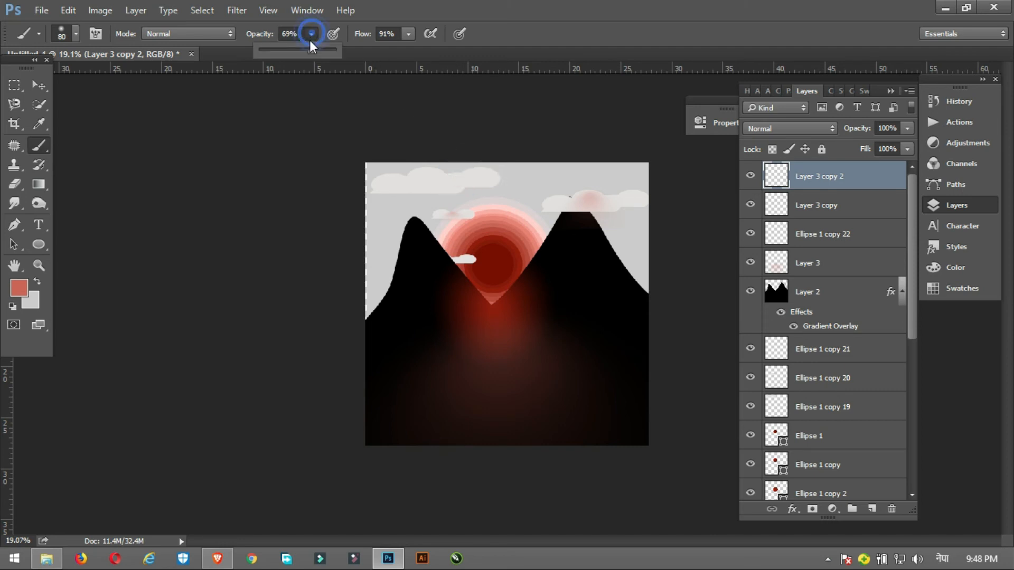
left_click(409, 34)
left_click_drag(409, 51, 366, 55)
- Choose the soft round brush tip and paint a faint 150 px salmon dab on the upper-left cloud
right_click(426, 181)
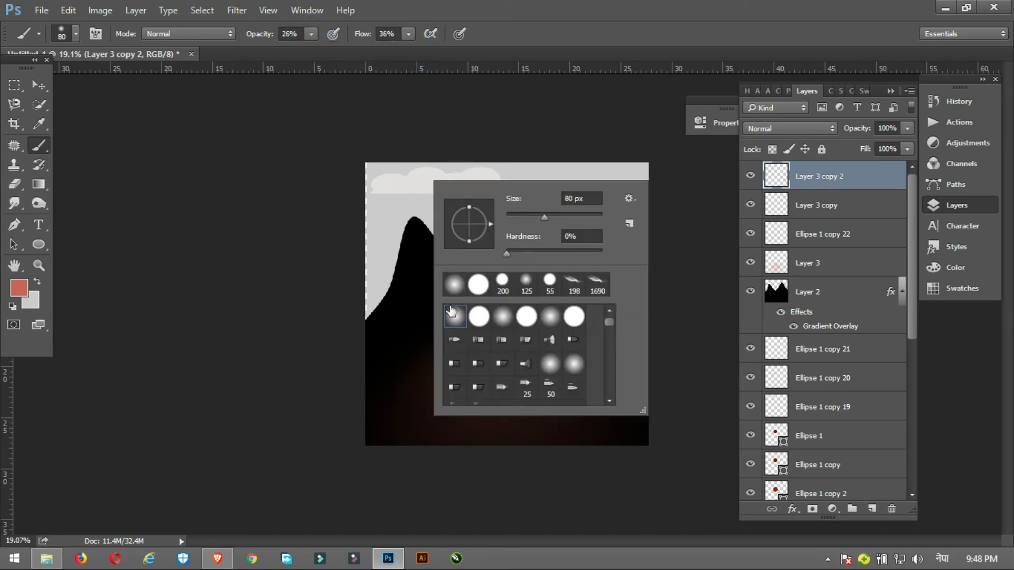
double_click(450, 311)
left_click(469, 180)
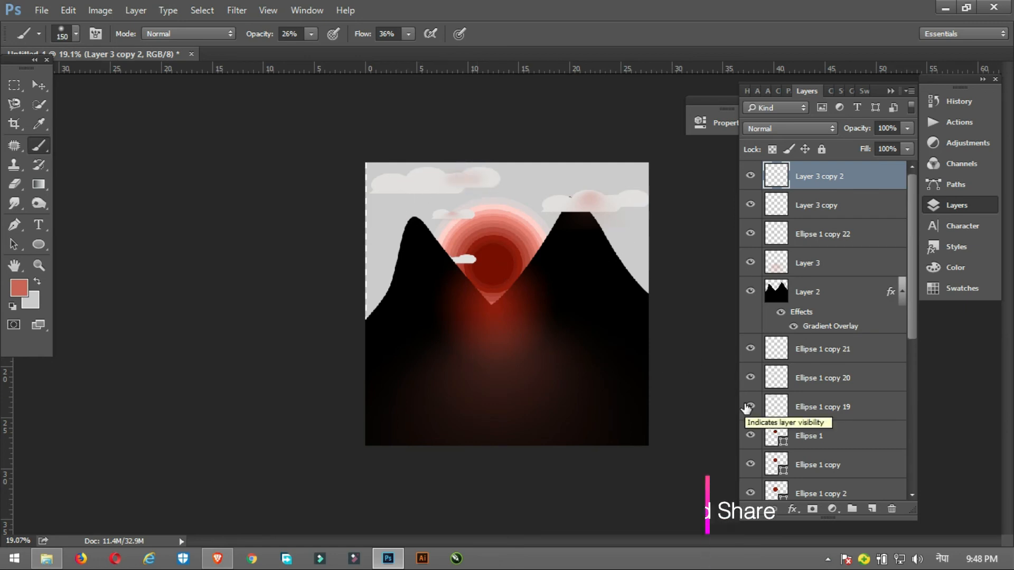
key("u")
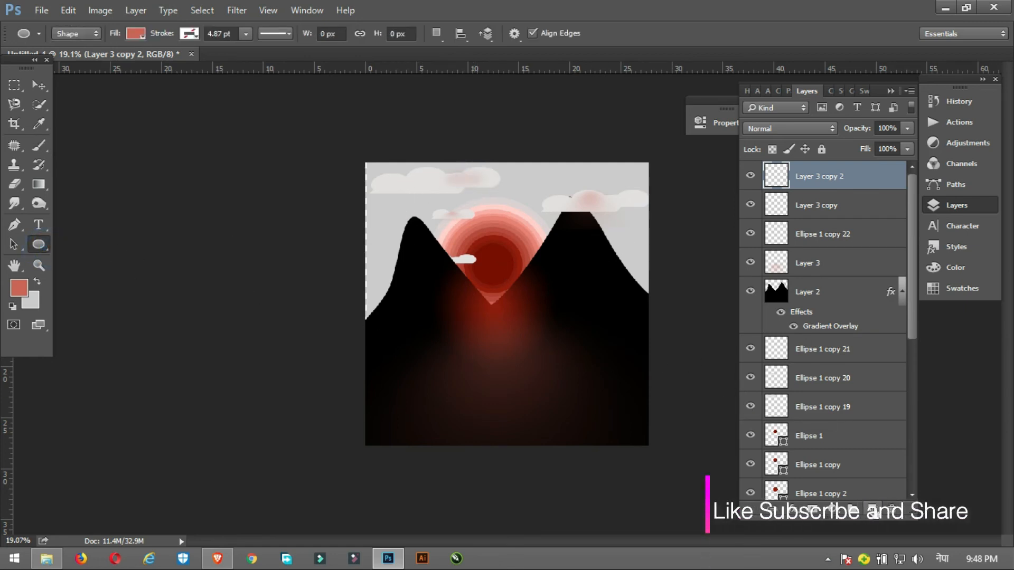
mouse_move(373, 179)
left_mouse_down()
mouse_move(418, 222)
mouse_move(432, 190)
mouse_move(411, 206)
mouse_move(457, 217)
left_mouse_up()
key("v")
mouse_move(426, 205)
left_mouse_down()
mouse_move(419, 198)
mouse_move(457, 180)
mouse_move(400, 211)
mouse_move(448, 194)
mouse_move(428, 195)
left_mouse_up()
key("Return")
key("Return")
left_click(262, 173)
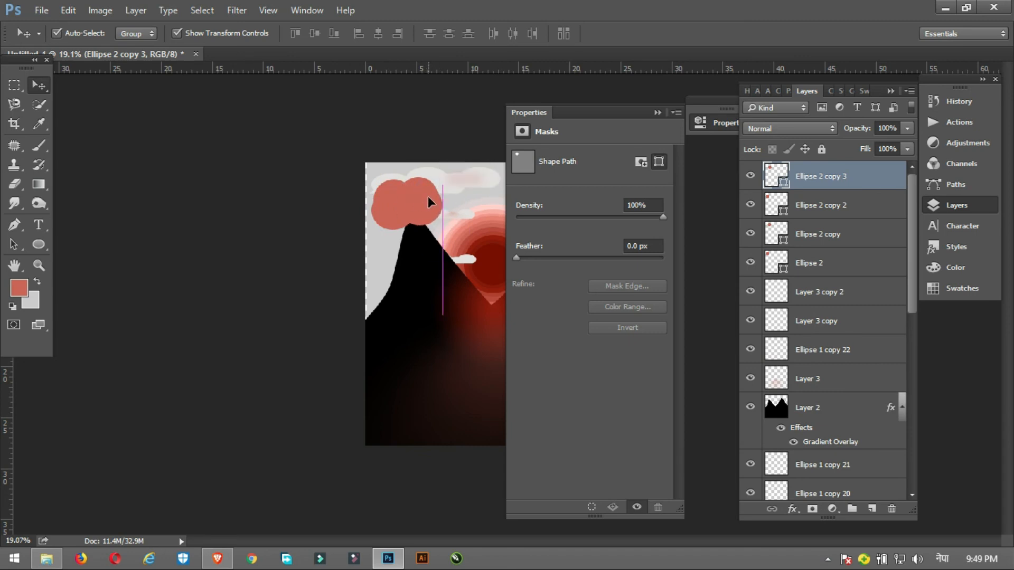
left_click(656, 112)
left_click(837, 204)
left_click(827, 184, "shift")
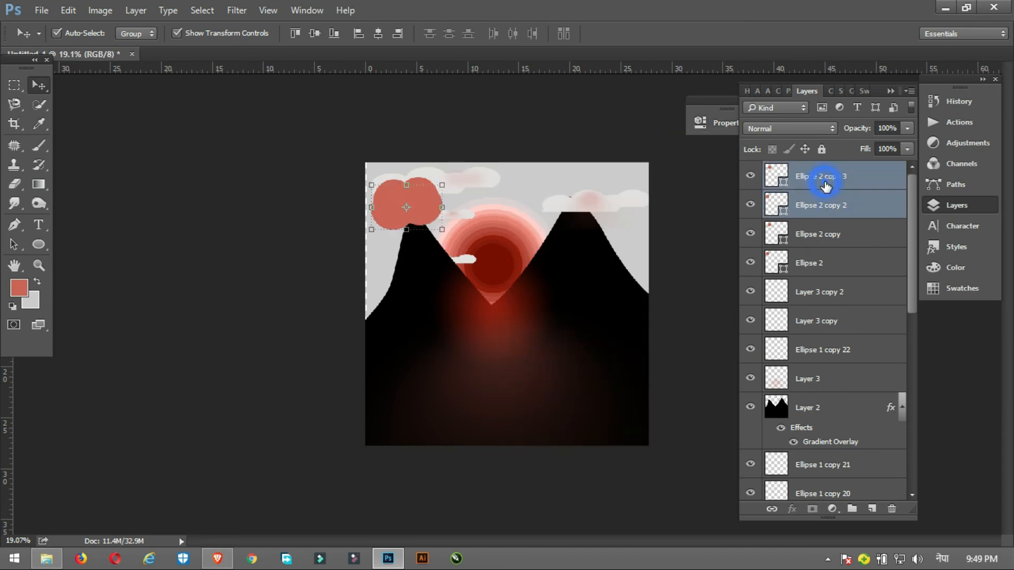
left_click(814, 234, "shift")
left_click(808, 265, "shift")
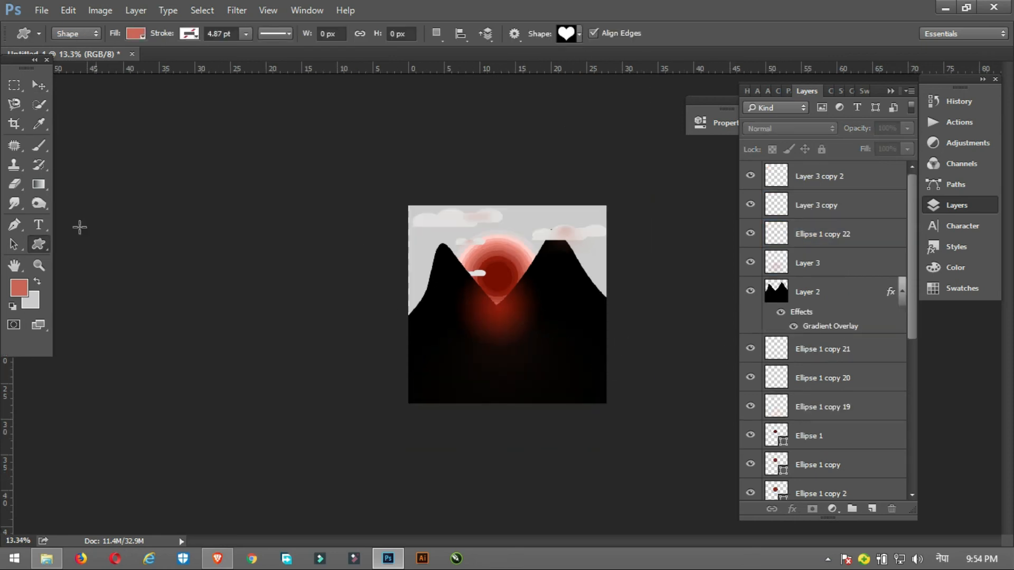
- Draw a black bird custom shape of about 106 × 90 px above the left peak
right_click(38, 244)
left_click(87, 314)
left_click(578, 33)
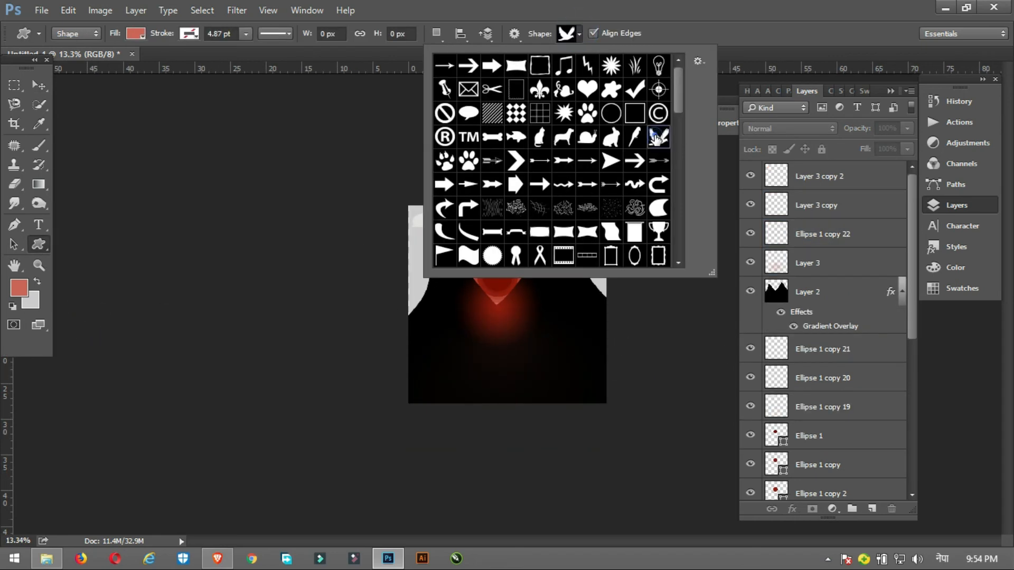
double_click(657, 136)
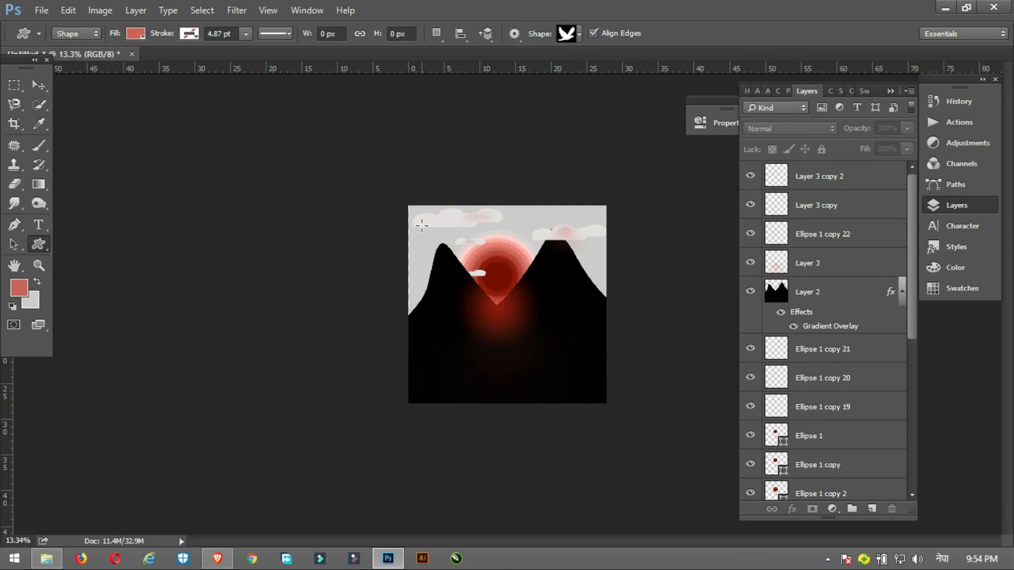
left_click_drag(430, 227, 437, 235)
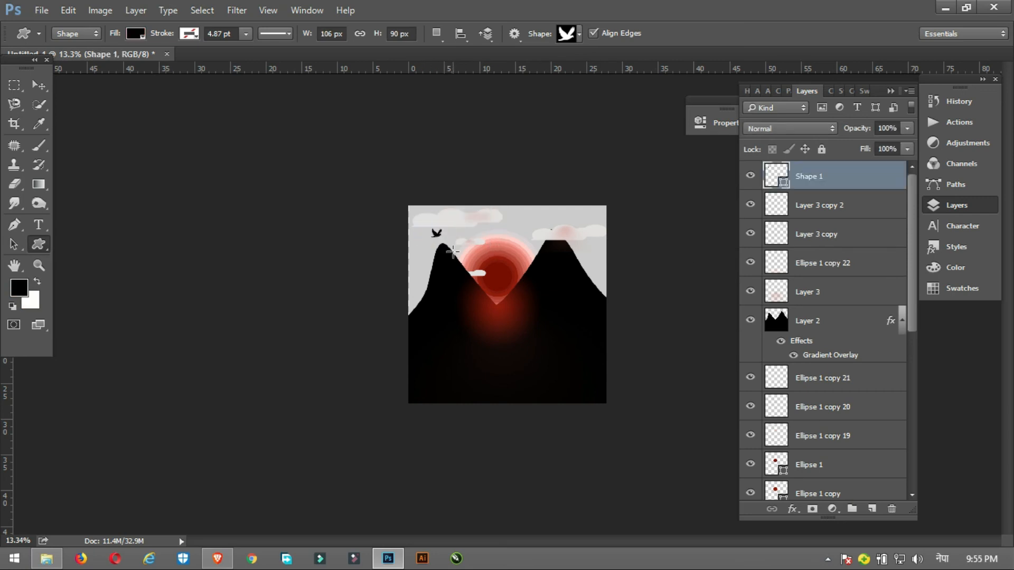
- Duplicate the bird, move the copy to the right of the original and shrink it
scroll(484, 280, "up", 5)
key("v")
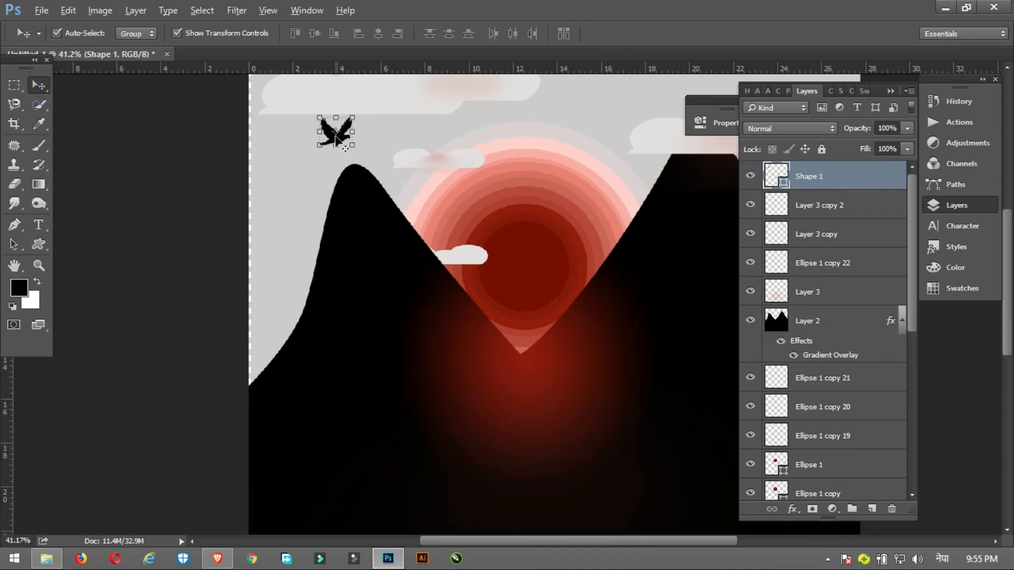
left_click(335, 140)
key("Escape")
key("ctrl+j")
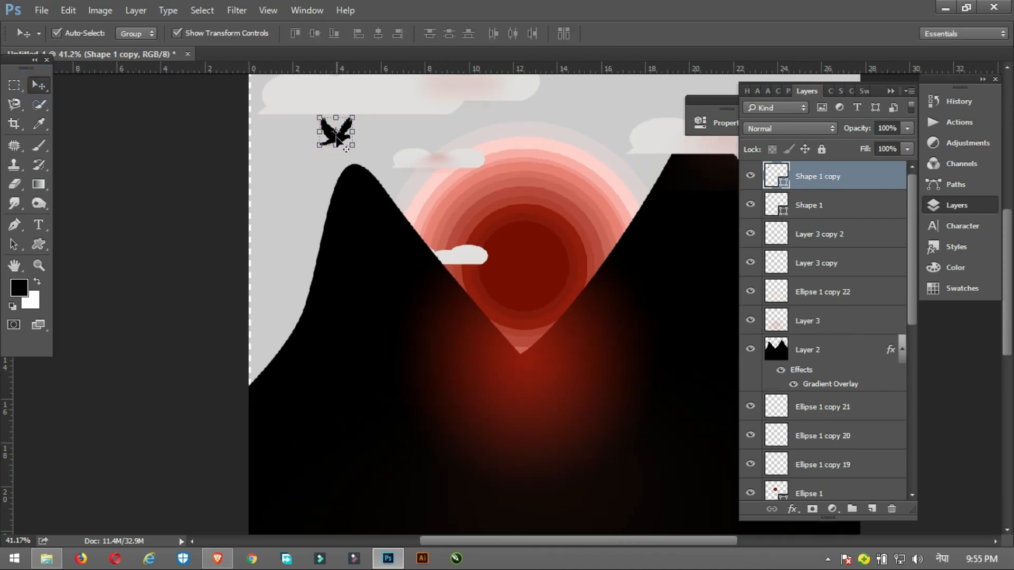
key("shift+Right")
key("shift+Right")
key("shift+Right")
key("shift+Right")
key("shift+Right")
key("shift+Right")
key("shift+Right")
key("shift+Right")
key("shift+Right")
key("shift+Right")
key("shift+Right")
key("shift+Right")
key("shift+Right")
key("shift+Right")
key("shift+Right")
key("shift+Right")
key("shift+Right")
key("shift+Right")
key("shift+Right")
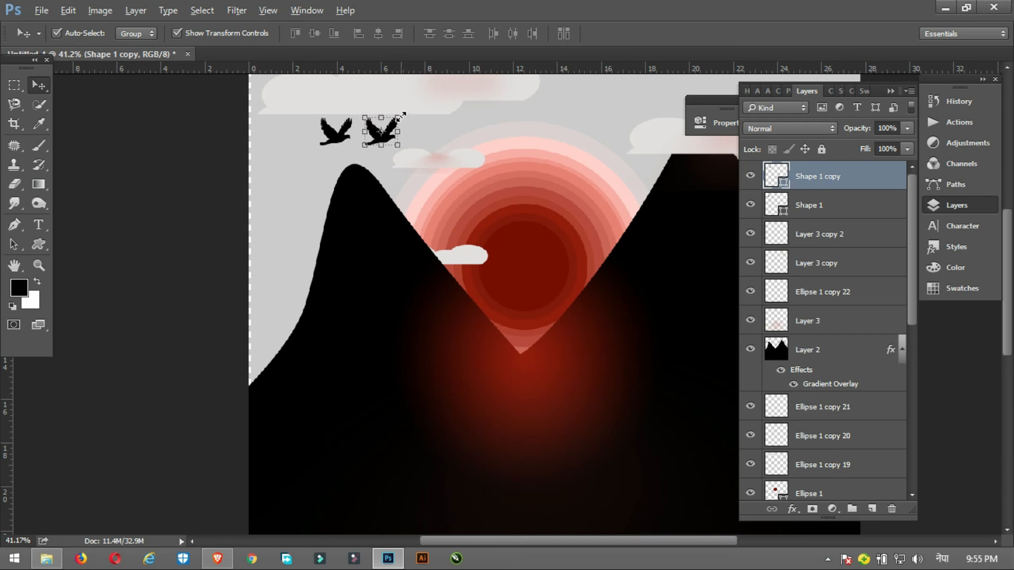
left_click_drag(402, 114, 392, 123)
key("Return")
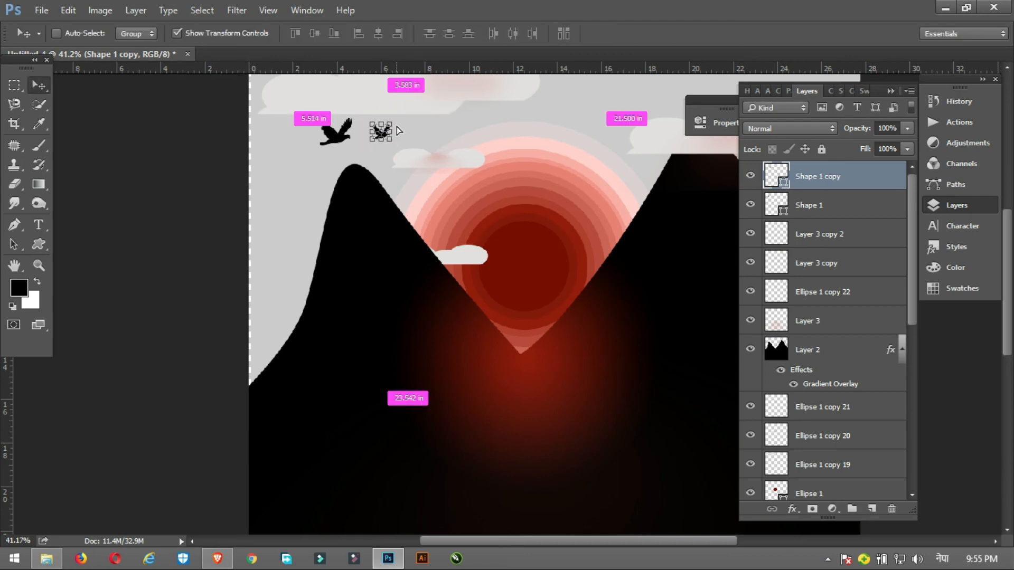
- Duplicate the smallest bird, enlarge the copy to about 364% beside the left peak and place another copy beyond the right peak
key("ctrl+j")
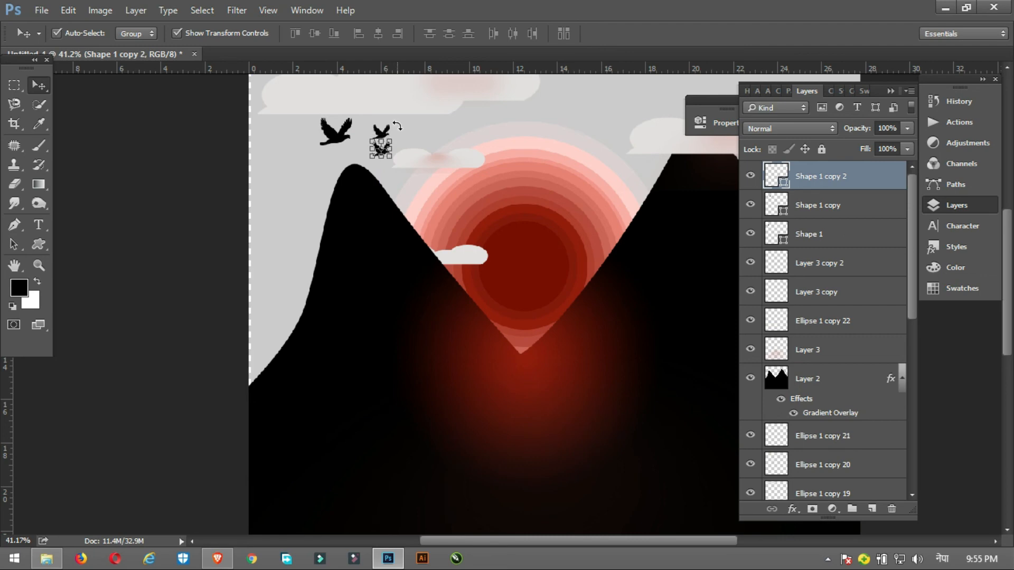
left_click_drag(393, 132, 417, 127)
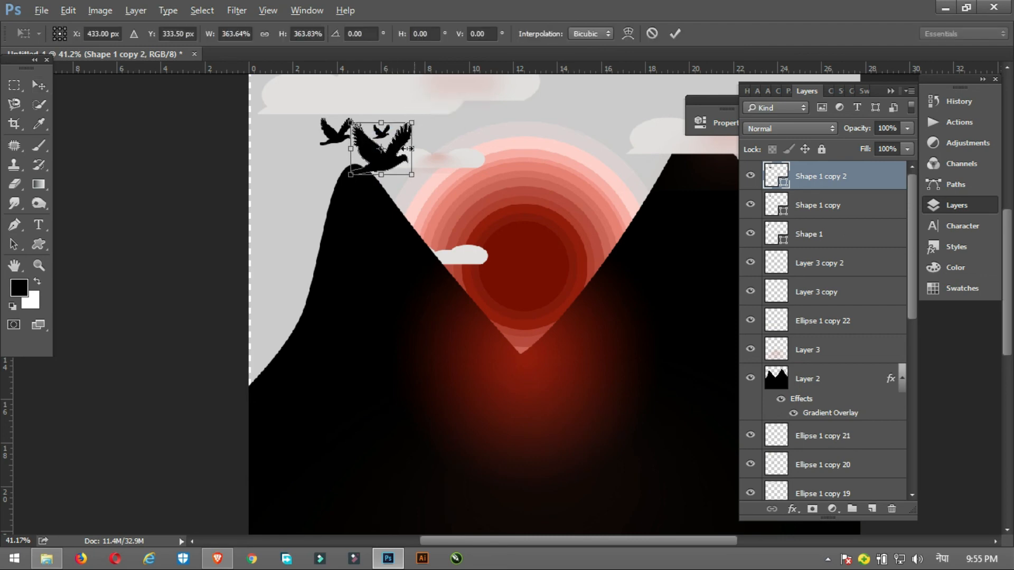
left_click_drag(395, 162, 685, 203)
key("Return")
scroll(313, 190, "down", 2)
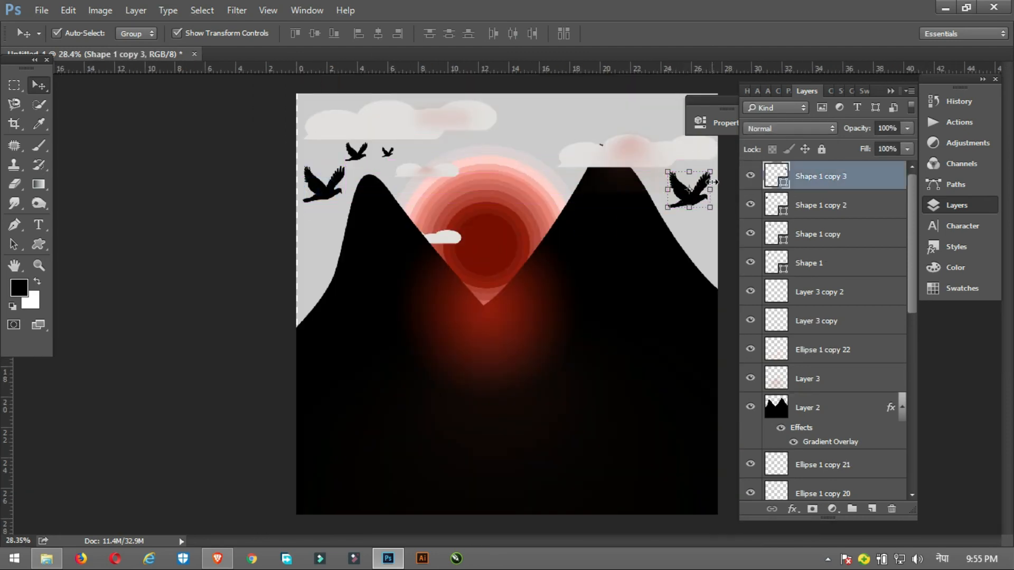
- Shrink the bird beyond the right peak slightly and deselect it
left_click_drag(709, 171, 705, 176)
key("Return")
left_click(243, 140)
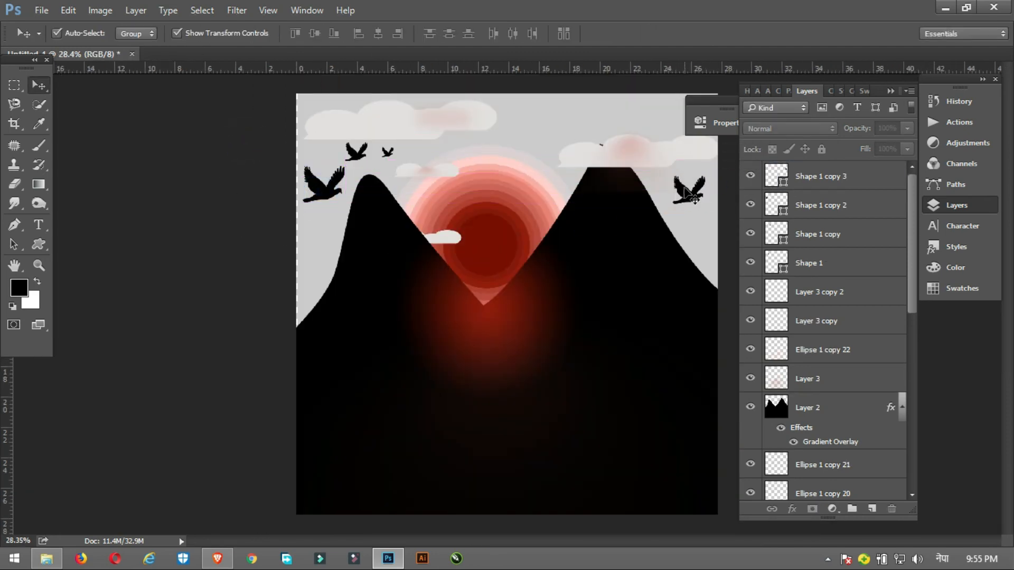
- Duplicate the bird beyond the right peak, scale the copy down and place it up and left, over the cloud
left_click(690, 195)
key("alt")
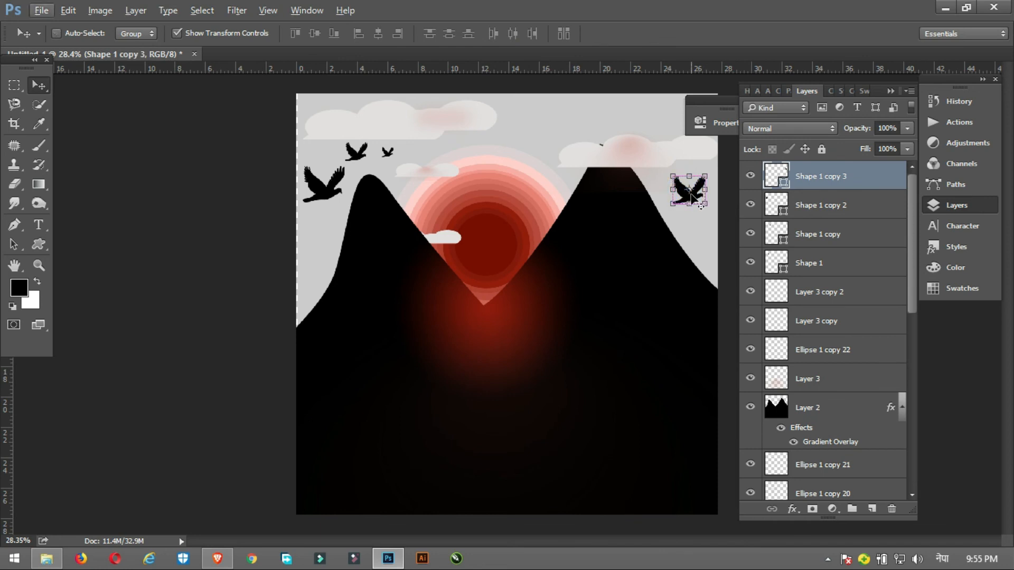
key("ctrl+j")
key("ctrl+t")
left_click_drag(688, 191, 669, 143)
key("Left")
key("Left")
key("Left")
key("Left")
key("Left")
key("Left")
key("Left")
key("Left")
key("Left")
key("Left")
key("Left")
key("Left")
key("Left")
key("Left")
key("Left")
key("Left")
key("Left")
key("Left")
key("Left")
key("Left")
key("Up")
key("Return")
scroll(514, 254, "down", 5)
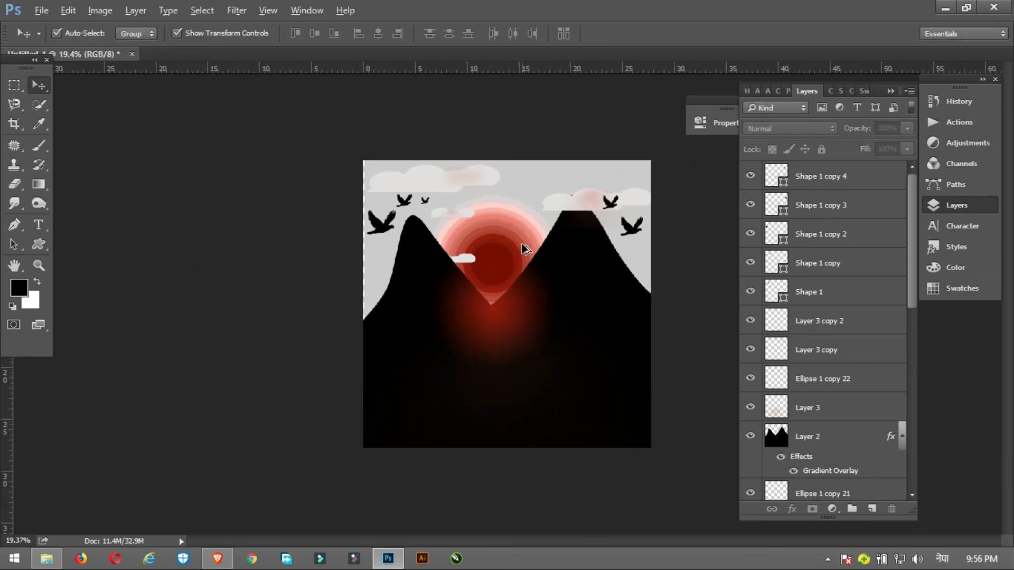
key("alt")
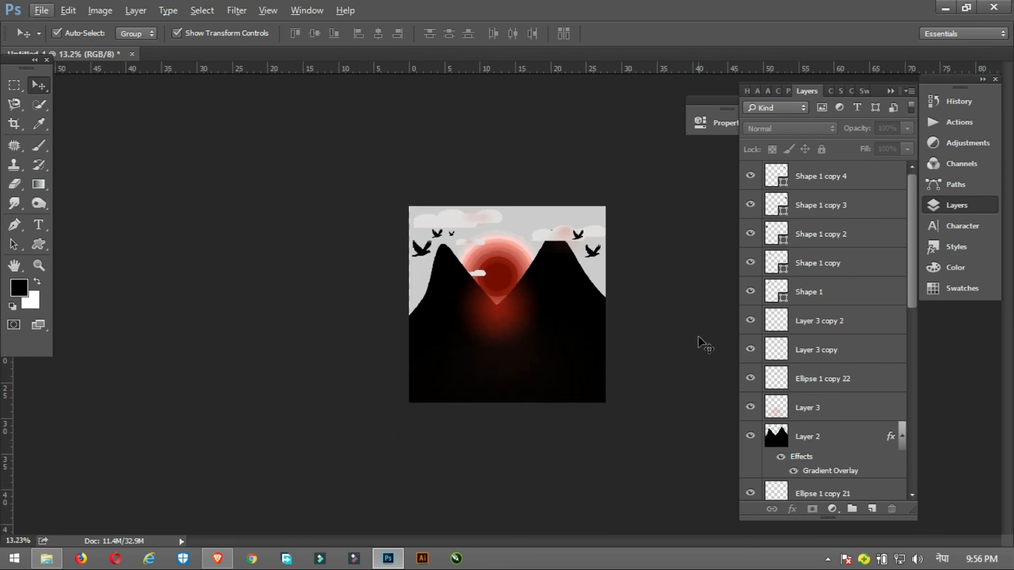